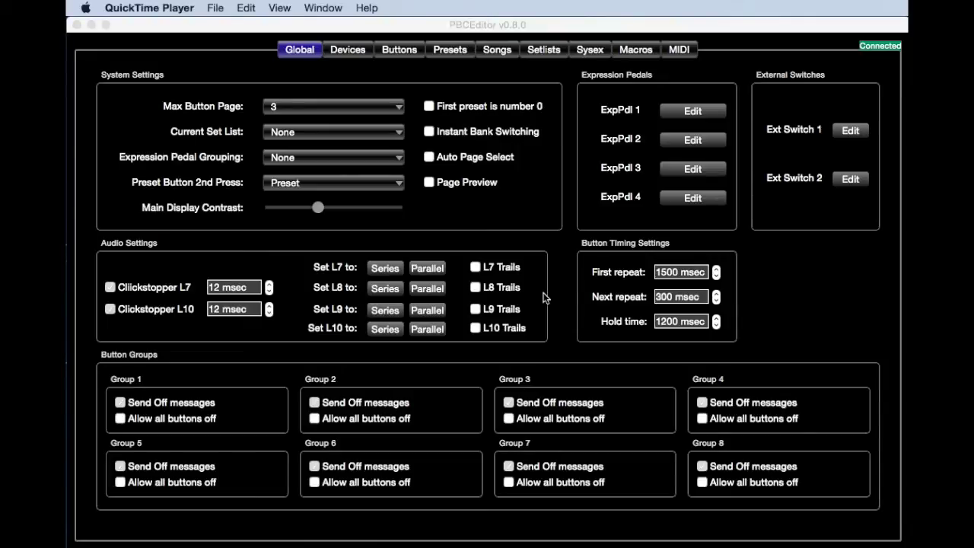
Switch to PBCEditor and read the settings from the connected device
{"action": "left_click", "coordinate": [379, 67]}
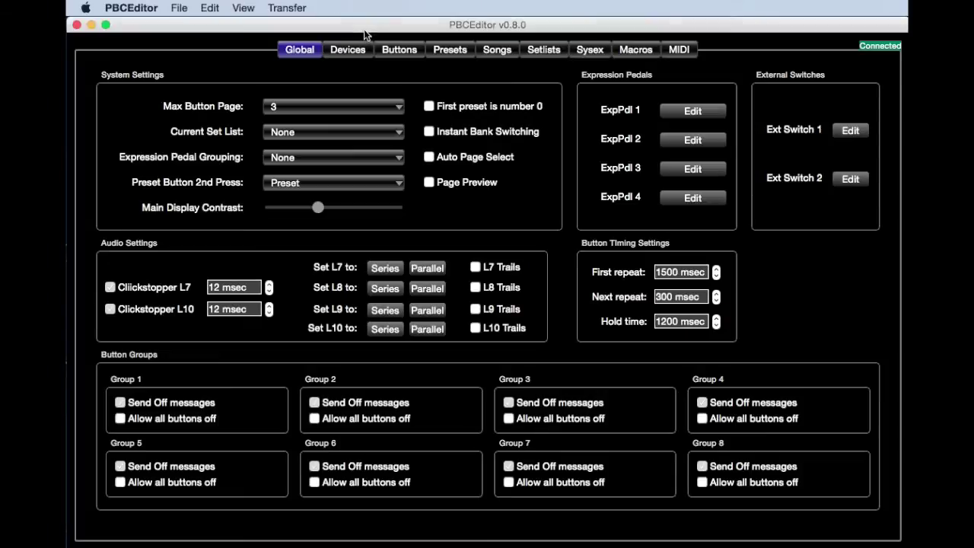
{"action": "left_click", "coordinate": [289, 9]}
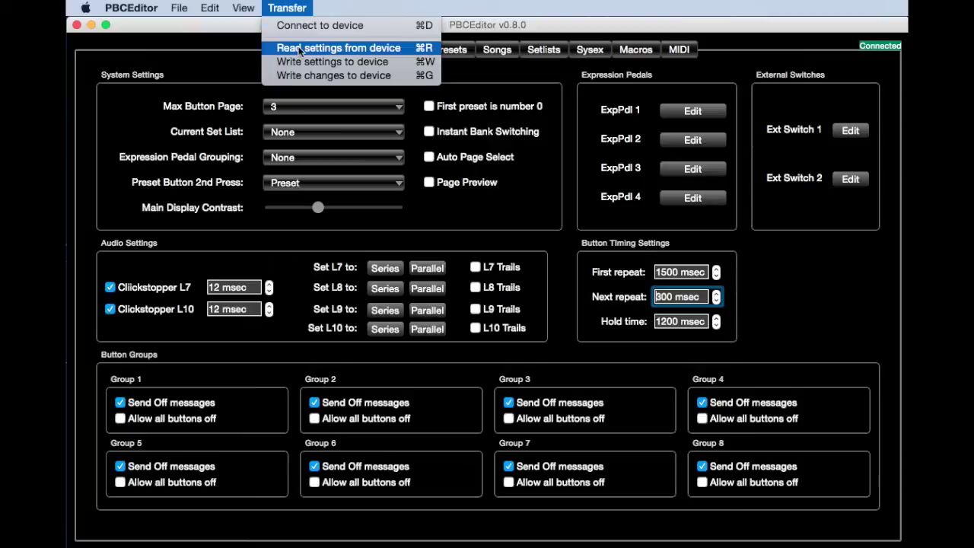
{"action": "left_click", "coordinate": [300, 50]}
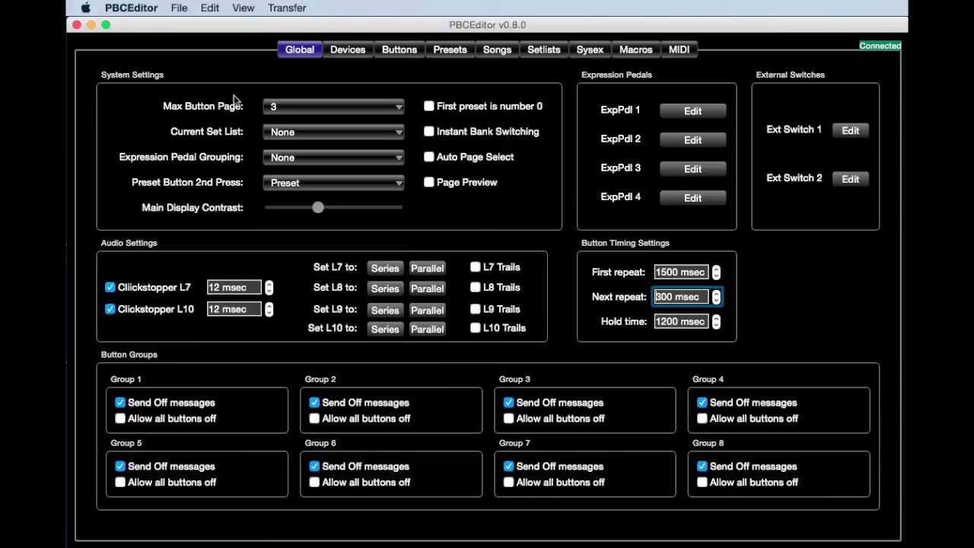
{"action": "left_click", "coordinate": [181, 10]}
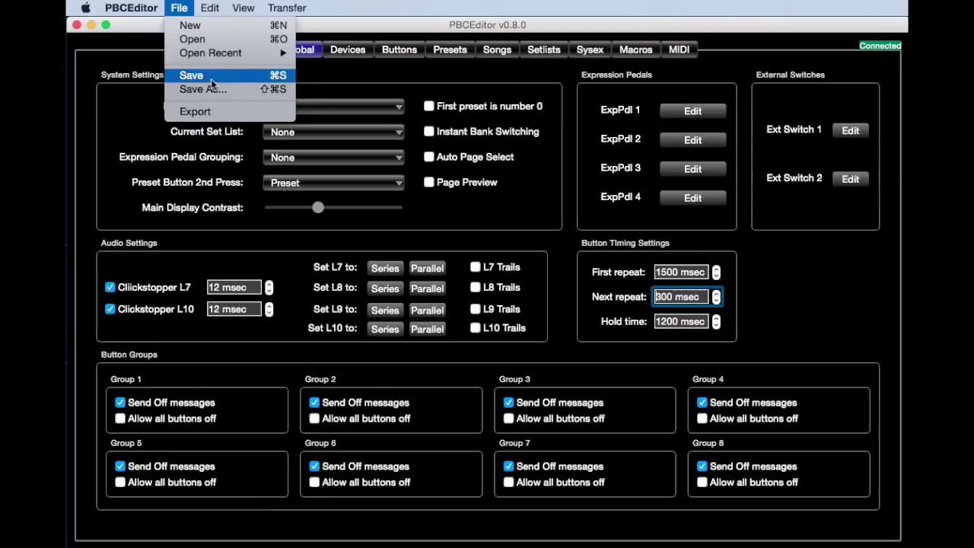
{"action": "left_click", "coordinate": [371, 81]}
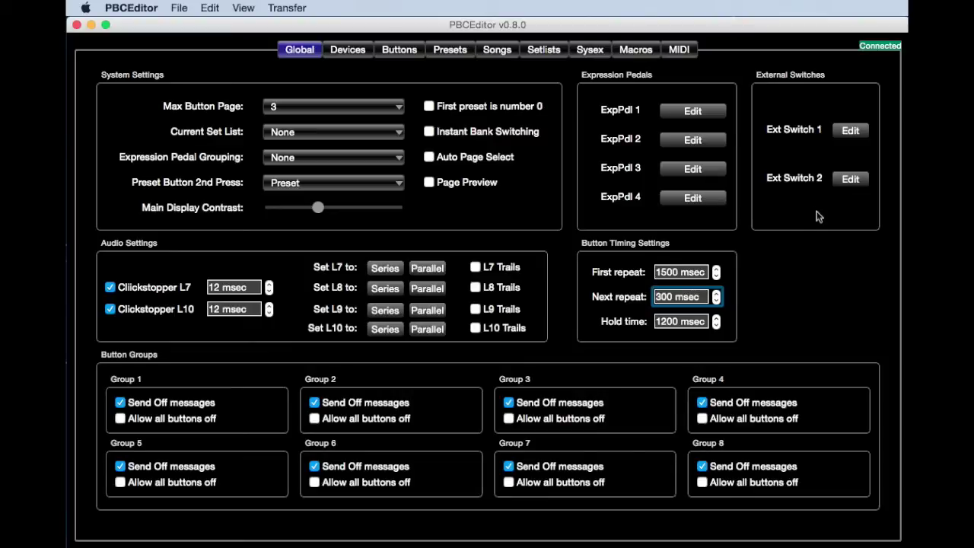
Set up Device 2 in the device list as a Strymon Mobius and change its MIDI channel
{"action": "left_click", "coordinate": [353, 53]}
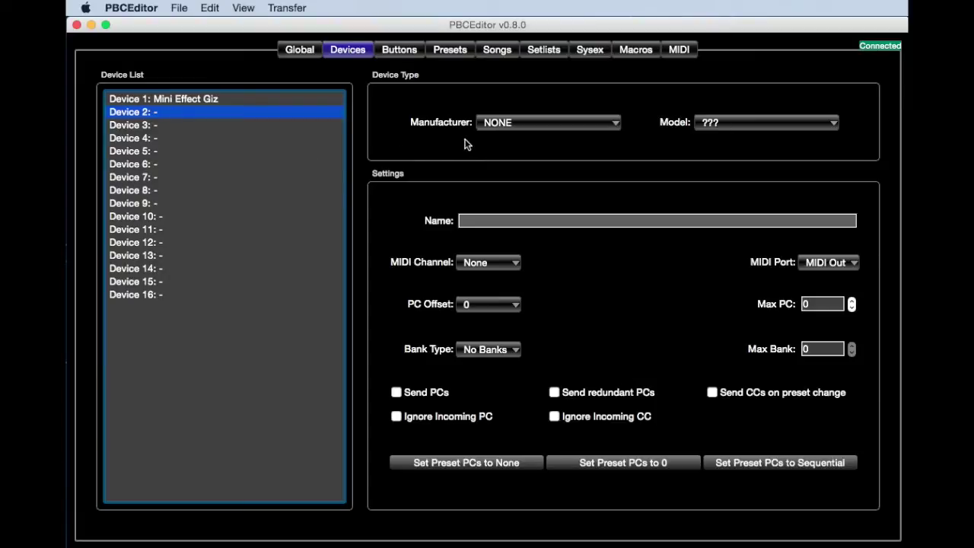
{"action": "left_click", "coordinate": [229, 102]}
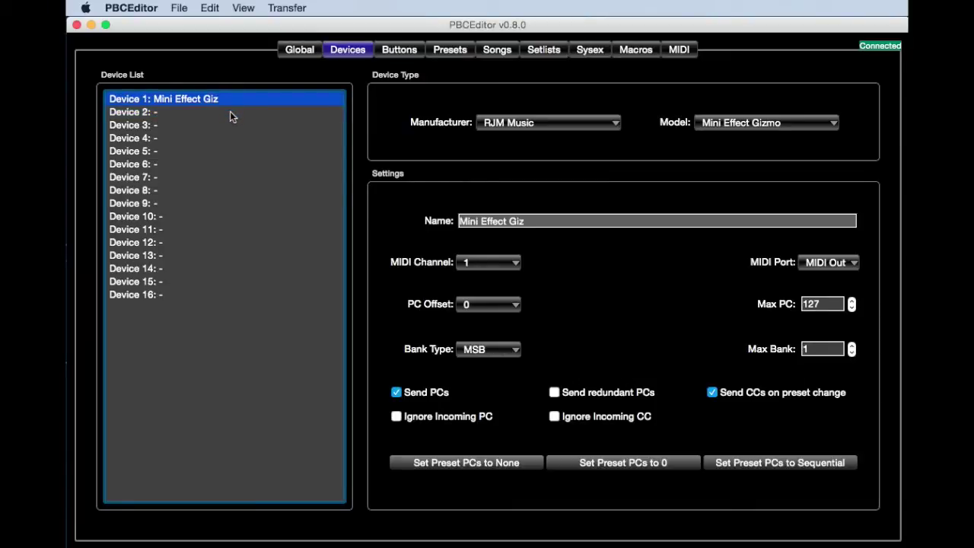
{"action": "left_click", "coordinate": [231, 112]}
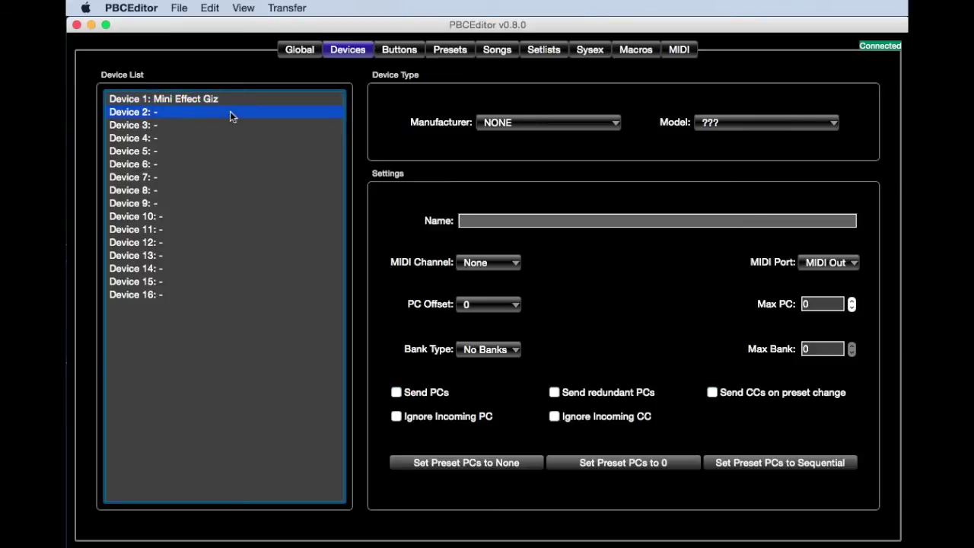
{"action": "left_click", "coordinate": [535, 123]}
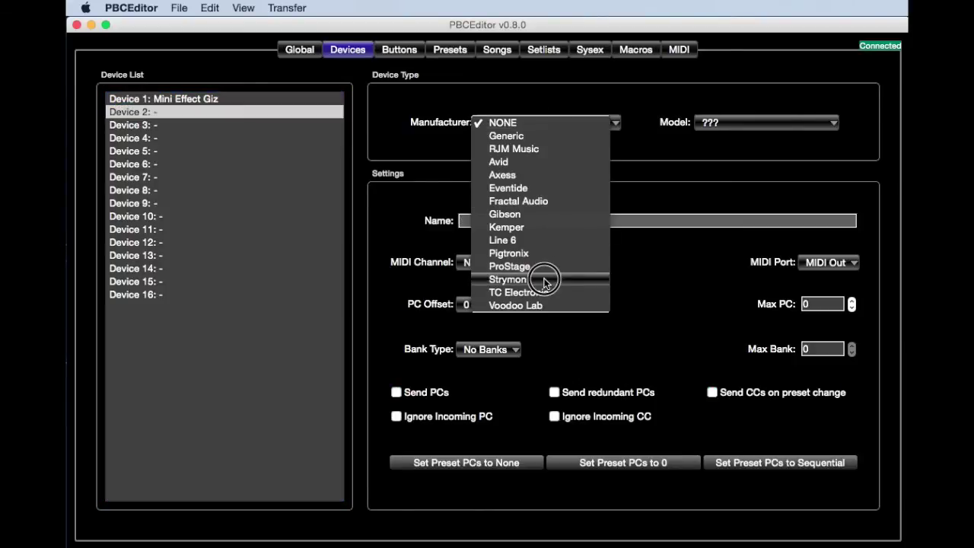
{"action": "left_click", "coordinate": [544, 279]}
{"action": "left_click", "coordinate": [742, 123]}
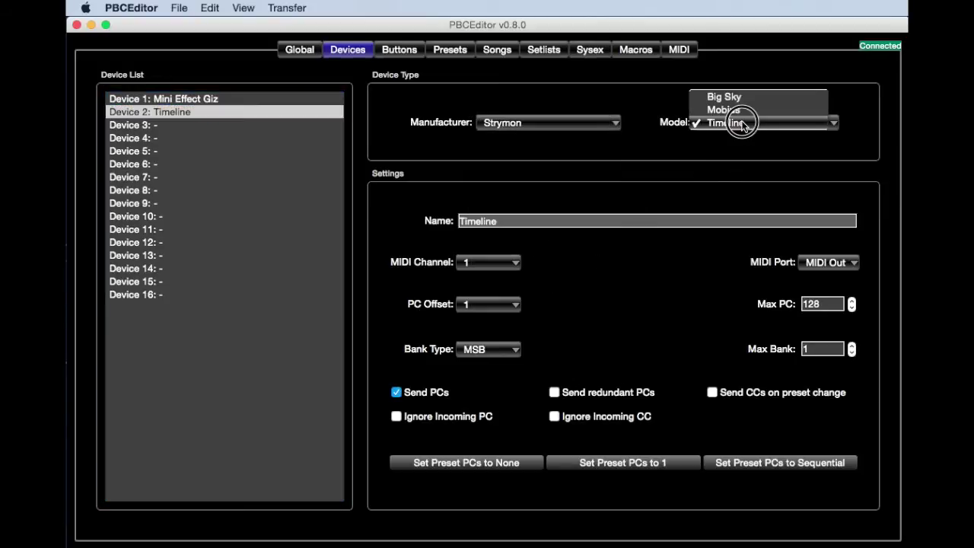
{"action": "left_click", "coordinate": [741, 110]}
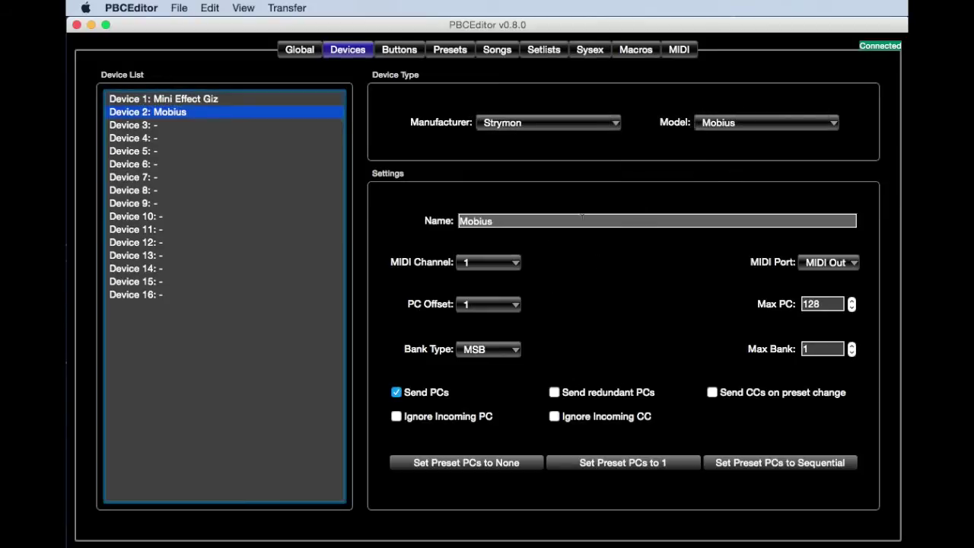
{"action": "left_click", "coordinate": [513, 264]}
{"action": "left_click", "coordinate": [509, 278]}
Set up Device 3 in the device list with the Generic manufacturer and the PC/CC Device model
{"action": "left_click", "coordinate": [194, 128]}
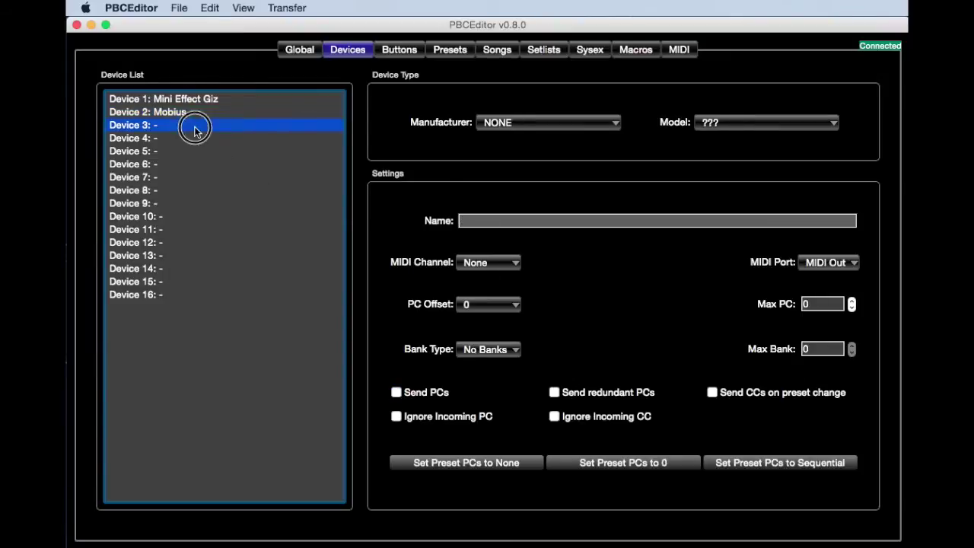
{"action": "left_click", "coordinate": [494, 123]}
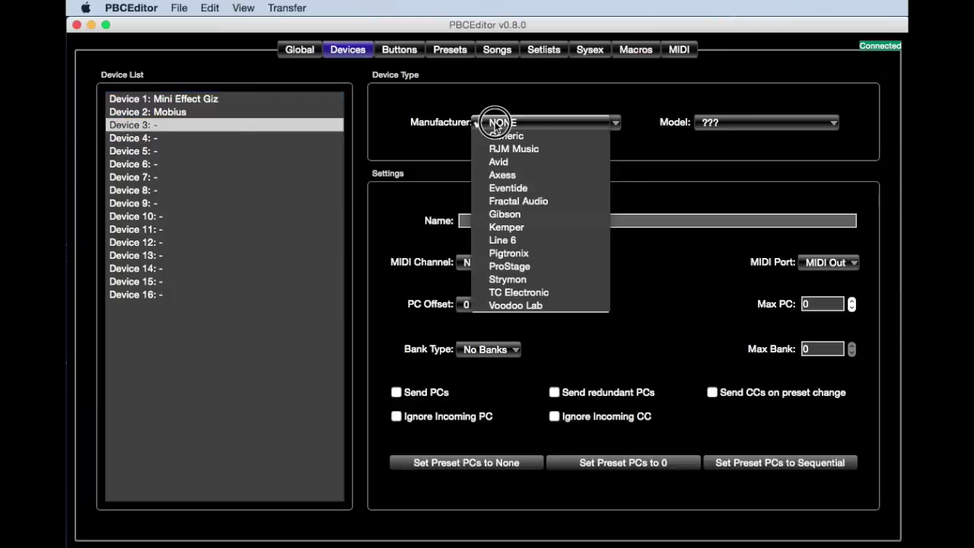
{"action": "left_click", "coordinate": [502, 135]}
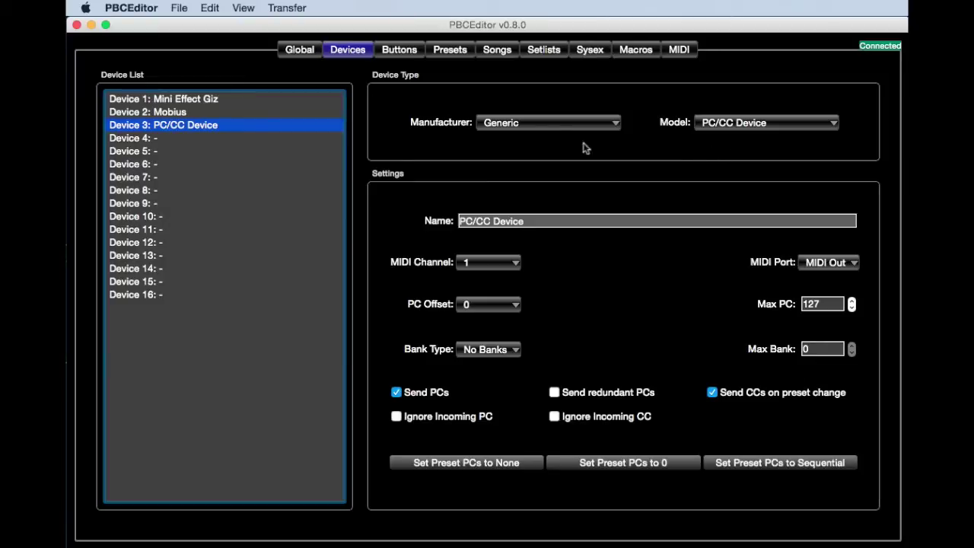
Examine the button layouts page by page, from page 1 through Loops and Switches up to page 11
{"action": "left_click", "coordinate": [406, 54]}
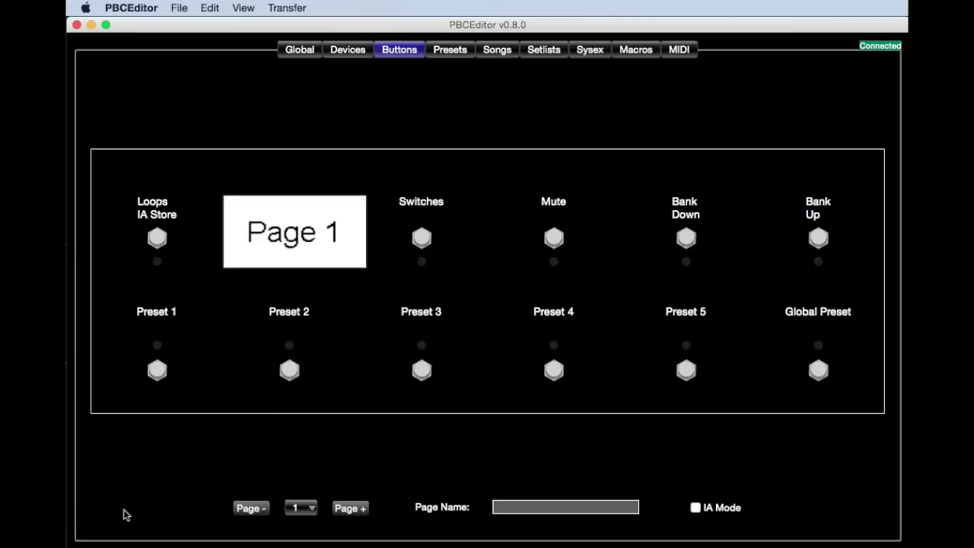
{"action": "left_click", "coordinate": [351, 508]}
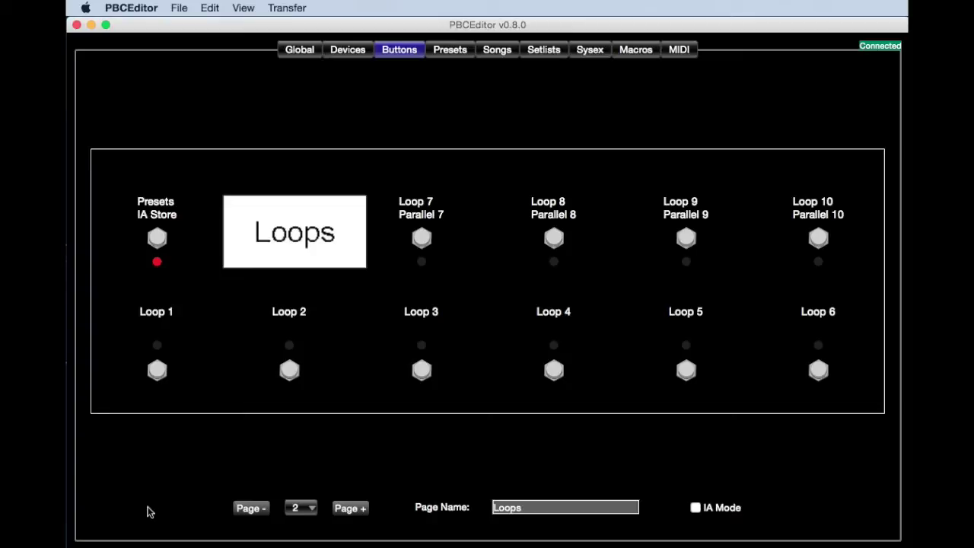
{"action": "left_click", "coordinate": [350, 508]}
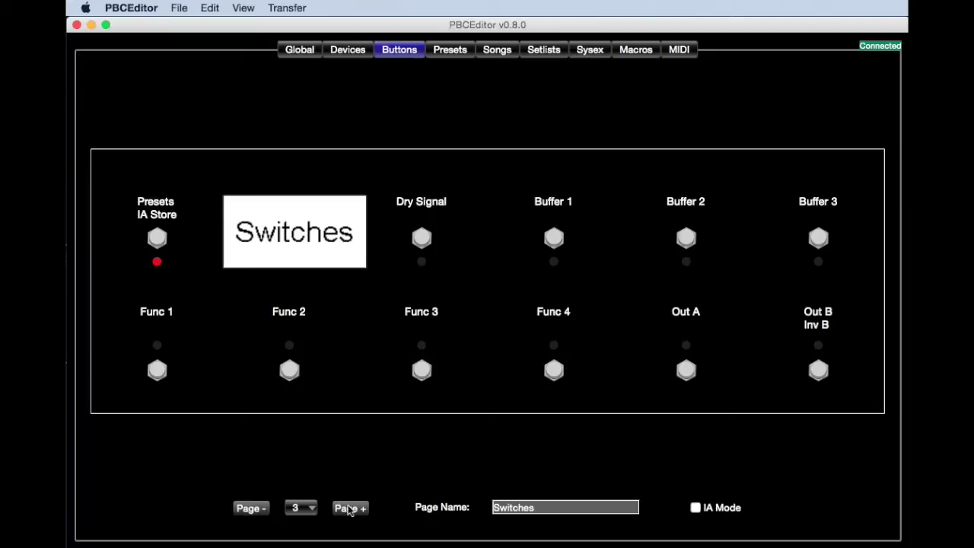
{"action": "left_click", "coordinate": [350, 509]}
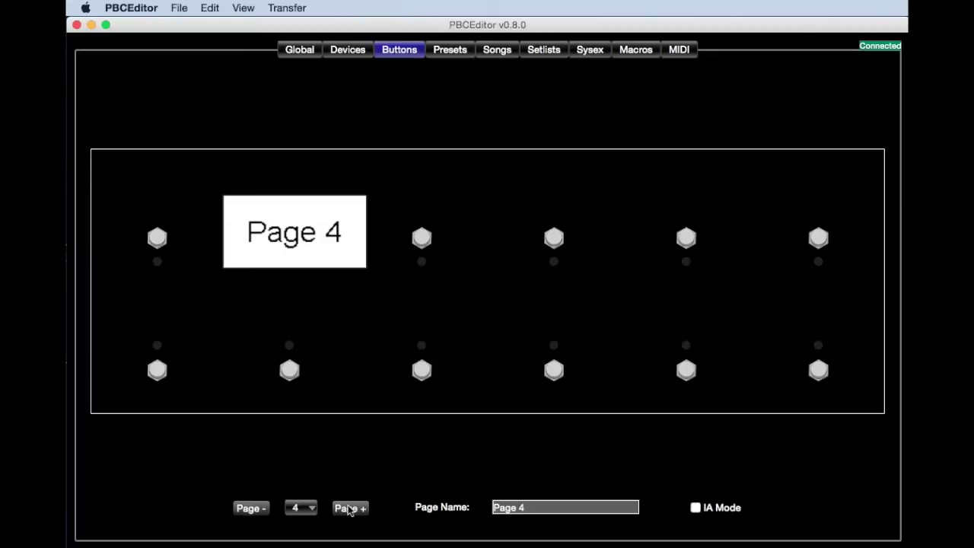
{"action": "left_click", "coordinate": [349, 508]}
{"action": "left_click", "coordinate": [349, 508]}
{"action": "left_click", "coordinate": [349, 508]}
{"action": "left_click", "coordinate": [349, 508]}
{"action": "left_click", "coordinate": [349, 508]}
{"action": "left_click", "coordinate": [349, 508]}
{"action": "left_click", "coordinate": [349, 508]}
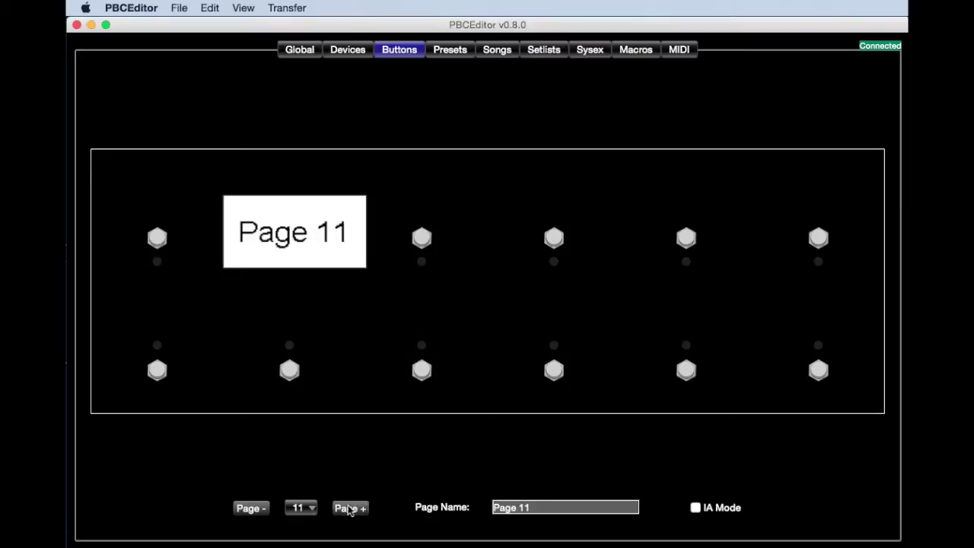
Go back through the button pages from page 11 to page 1
{"action": "left_click", "coordinate": [246, 512]}
{"action": "left_click", "coordinate": [246, 513]}
{"action": "left_click", "coordinate": [246, 513]}
{"action": "left_click", "coordinate": [246, 513]}
{"action": "left_click", "coordinate": [246, 513]}
{"action": "left_click", "coordinate": [245, 515]}
{"action": "left_click", "coordinate": [245, 515]}
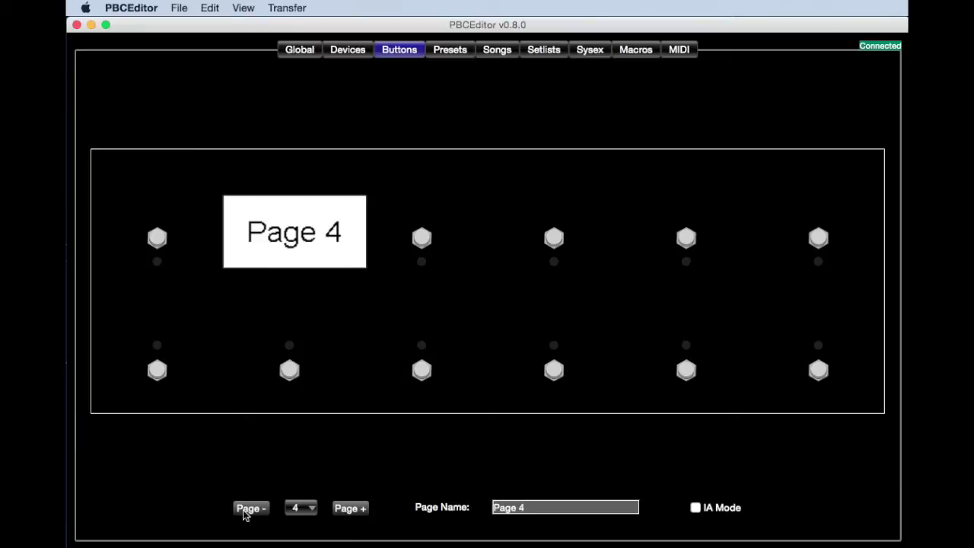
{"action": "left_click", "coordinate": [245, 515]}
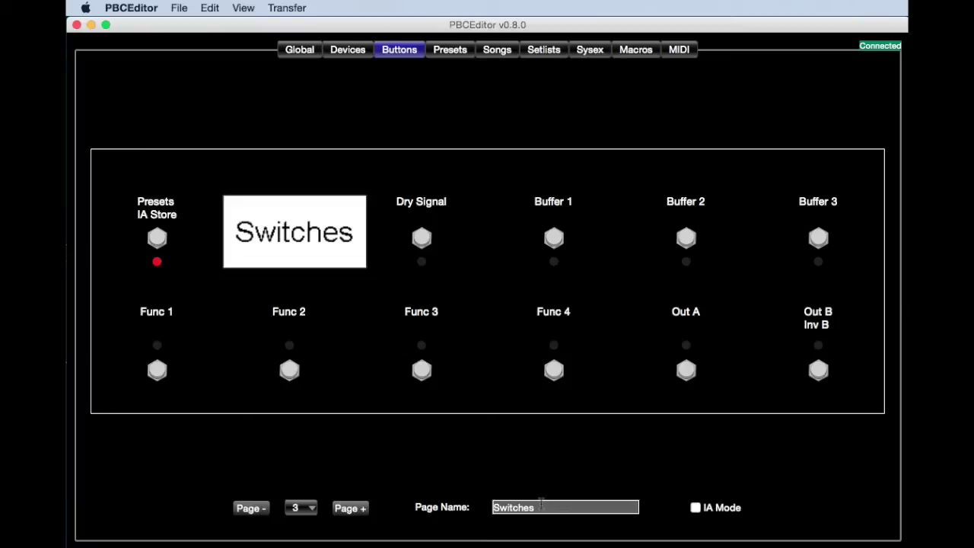
{"action": "left_click", "coordinate": [256, 509]}
{"action": "left_click", "coordinate": [256, 509]}
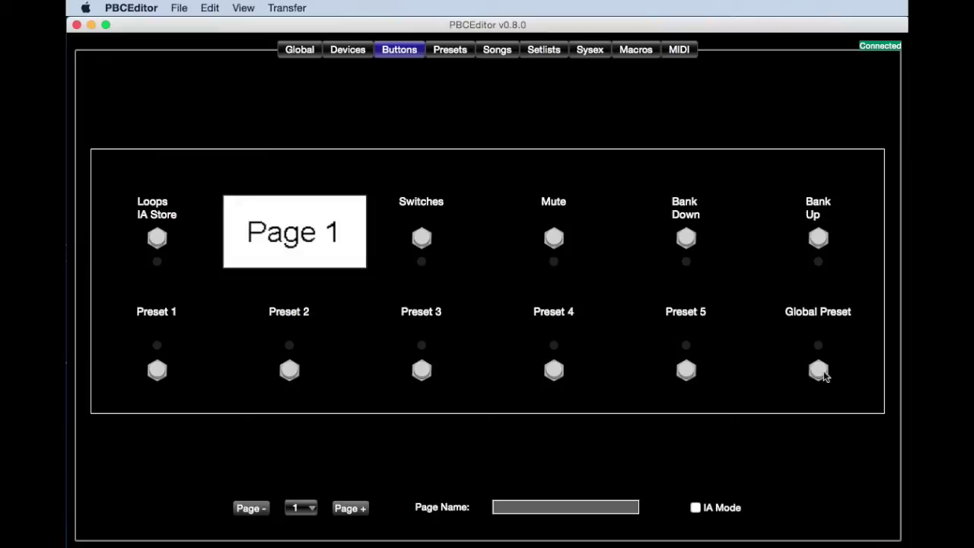
On page 1, swap the Loops / IA Store and Global Preset buttons, and assign the internal Loop 3 CC to the moved Global Preset button
{"action": "left_click_drag", "start_coordinate": [162, 240], "coordinate": [819, 376]}
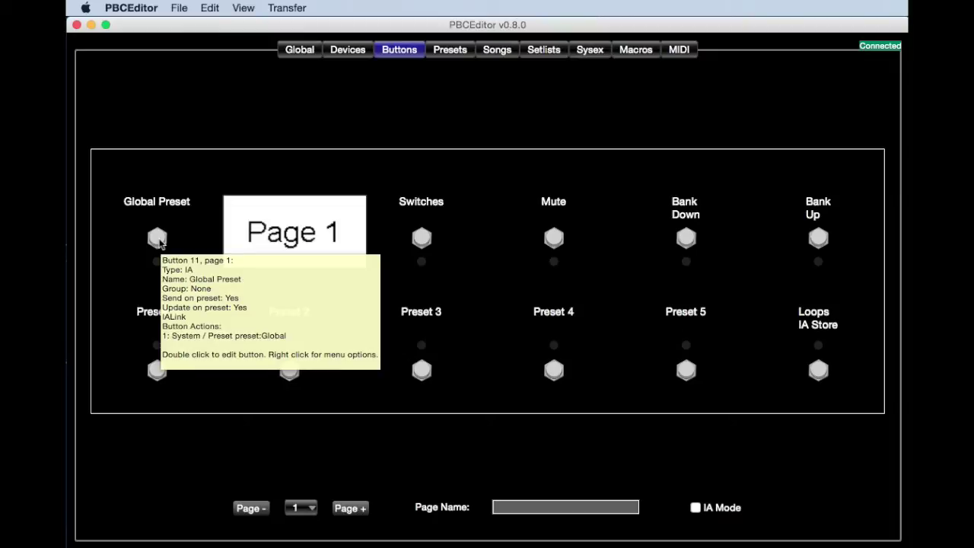
{"action": "right_click", "coordinate": [159, 241]}
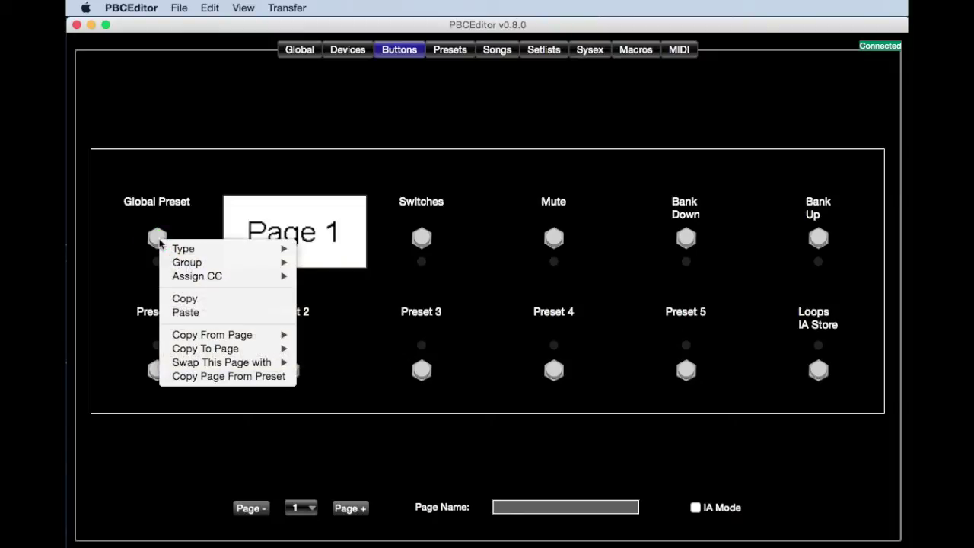
{"action": "mouse_move", "coordinate": [174, 250]}
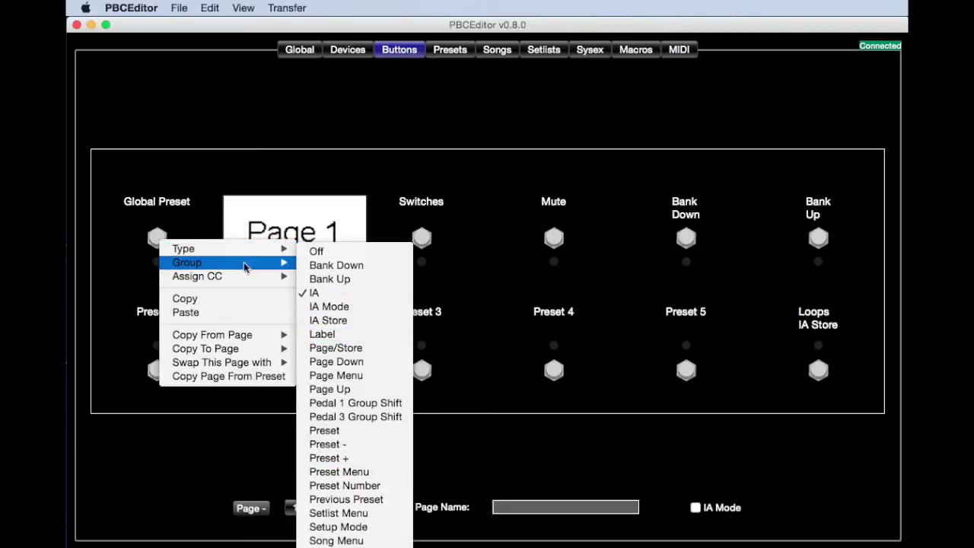
{"action": "mouse_move", "coordinate": [239, 262]}
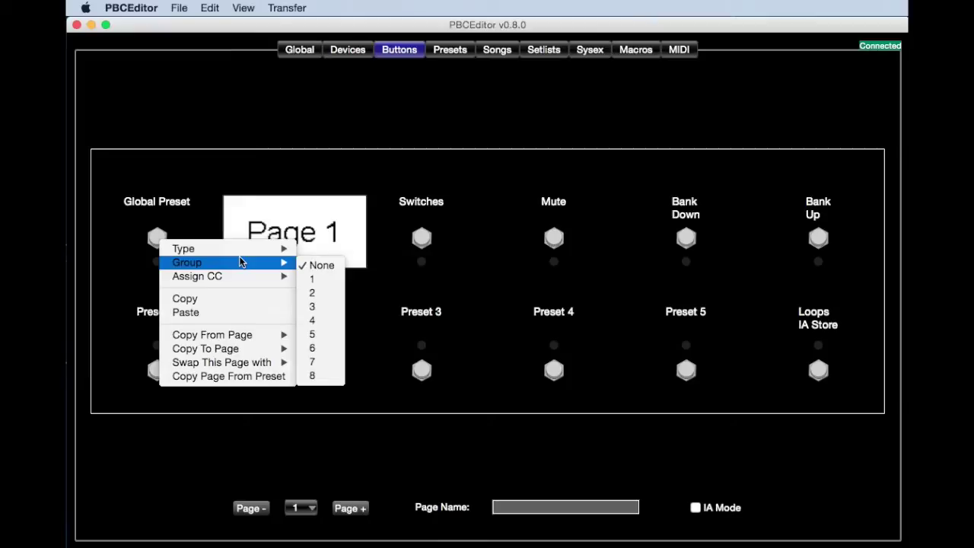
{"action": "mouse_move", "coordinate": [239, 282]}
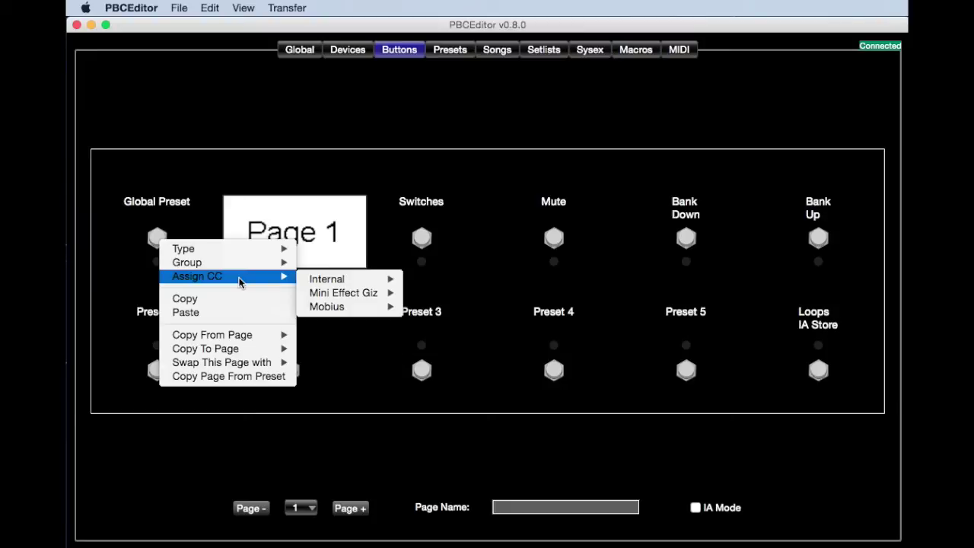
{"action": "mouse_move", "coordinate": [324, 285]}
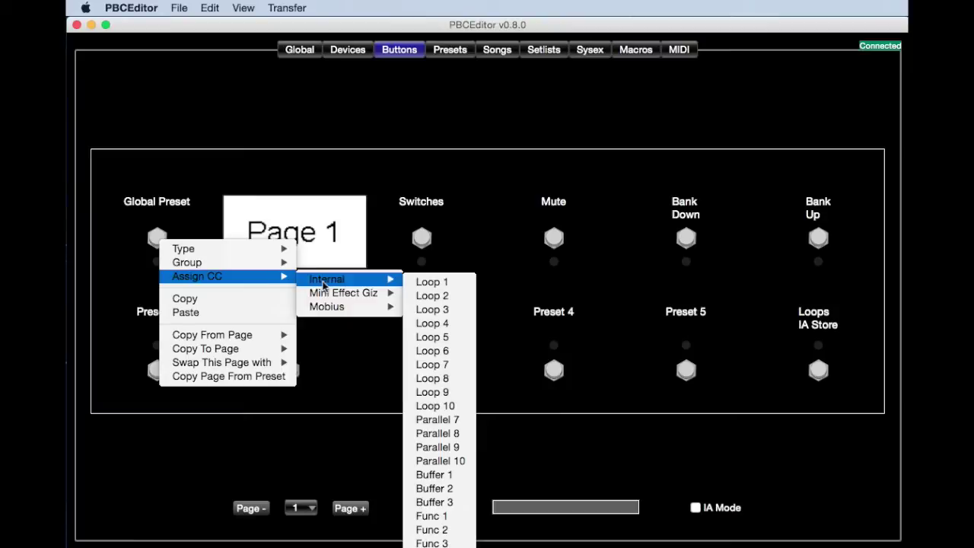
{"action": "left_click", "coordinate": [436, 311]}
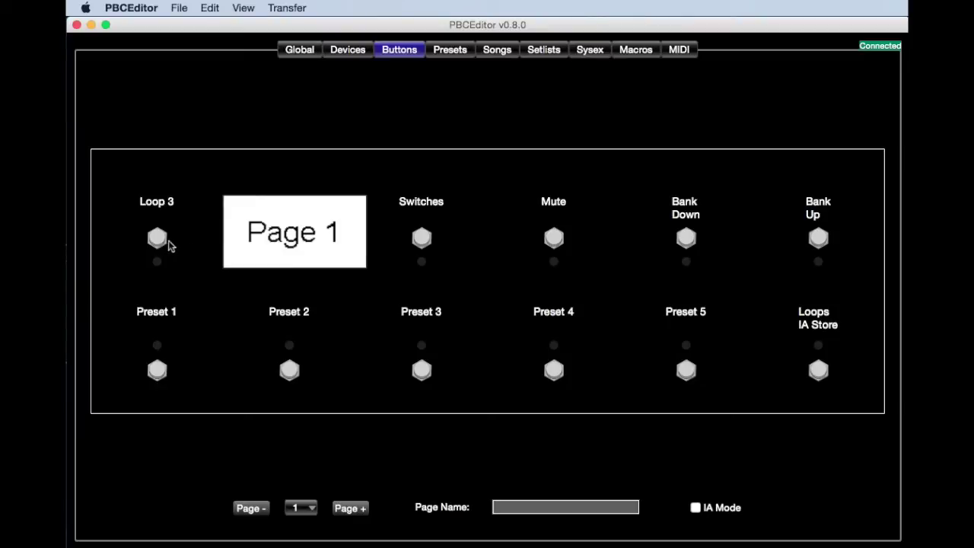
Review the Mobius CC assignments and the page copy options offered for the Loop 3 button on page 1
{"action": "mouse_move", "coordinate": [166, 248]}
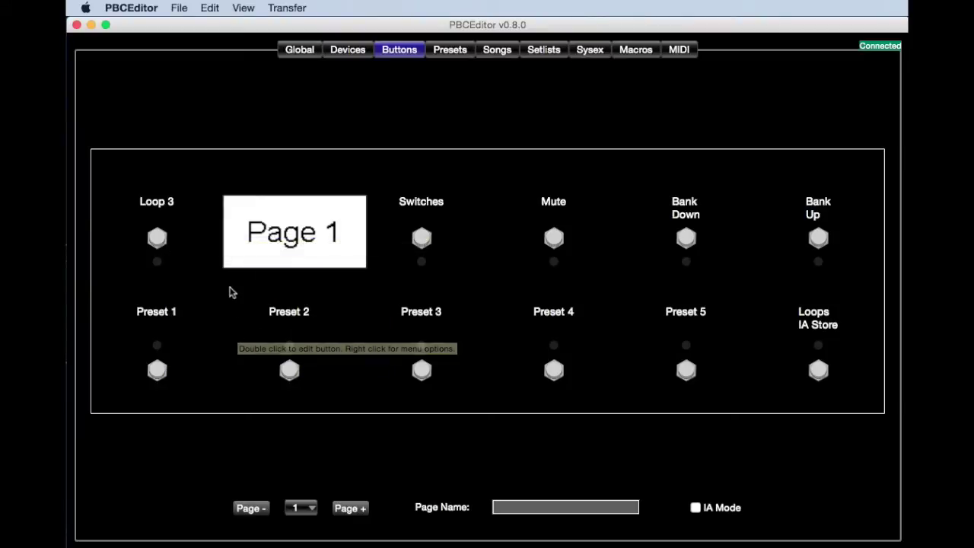
{"action": "right_click", "coordinate": [160, 240]}
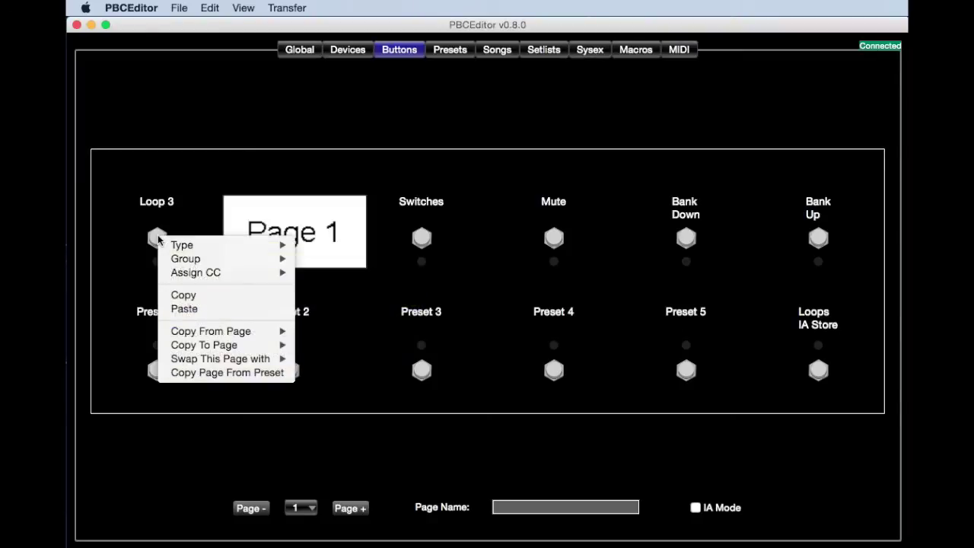
{"action": "mouse_move", "coordinate": [196, 272]}
{"action": "mouse_move", "coordinate": [337, 283]}
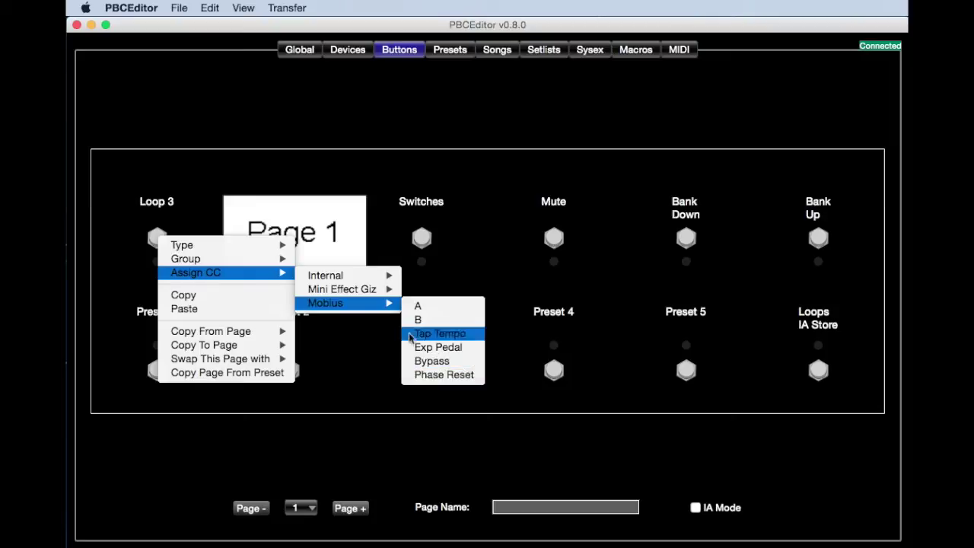
{"action": "mouse_move", "coordinate": [374, 296]}
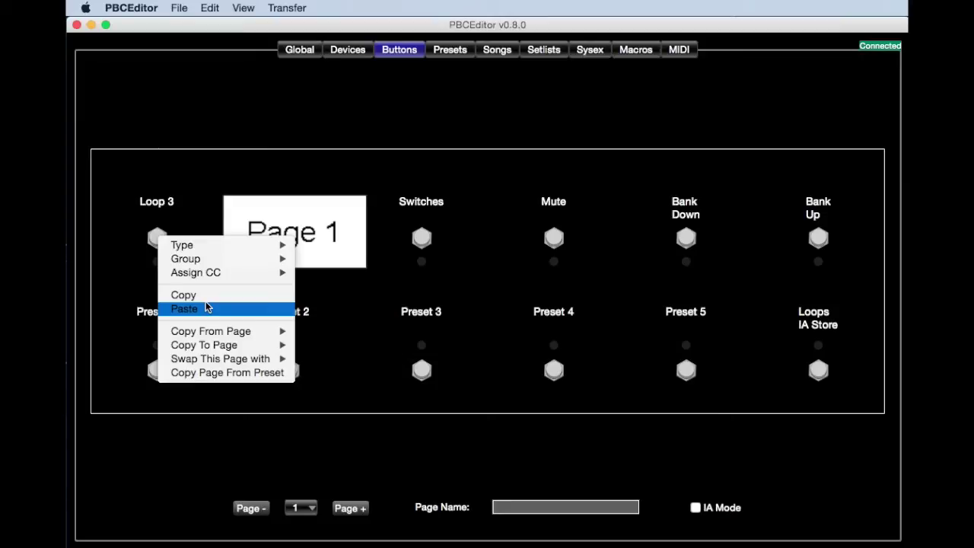
{"action": "mouse_move", "coordinate": [217, 333]}
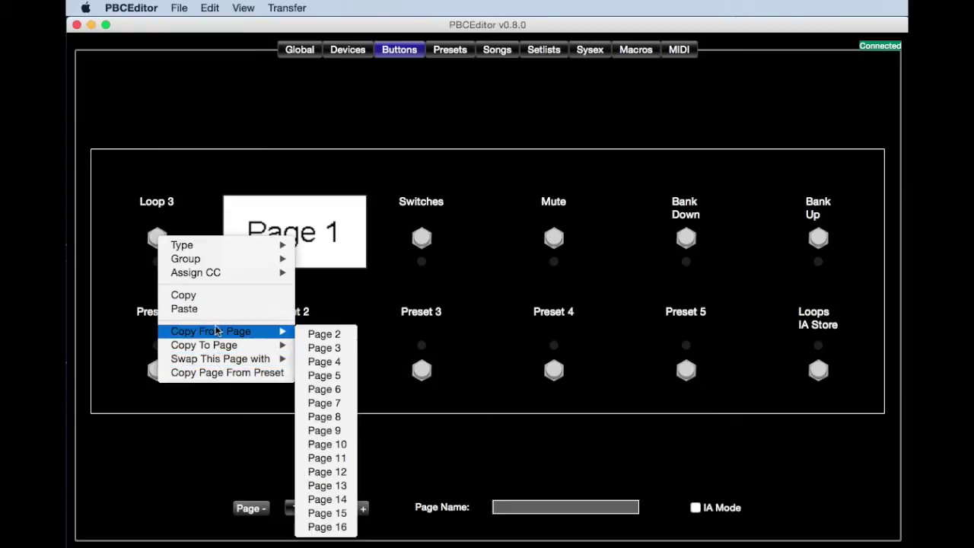
{"action": "left_click", "coordinate": [247, 435]}
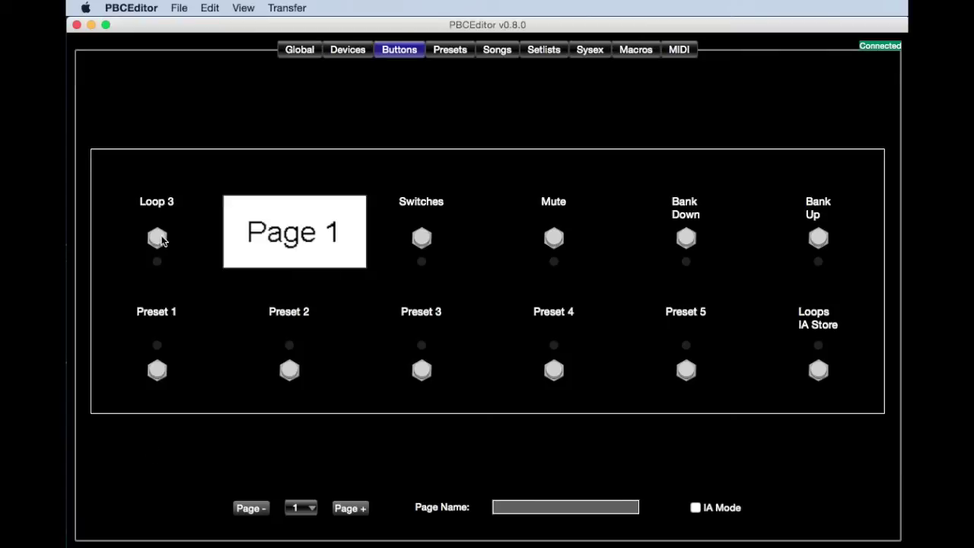
In the page 1 Loop 3 button's settings, set the off color to Red and the on color to White
{"action": "left_click", "coordinate": [158, 239]}
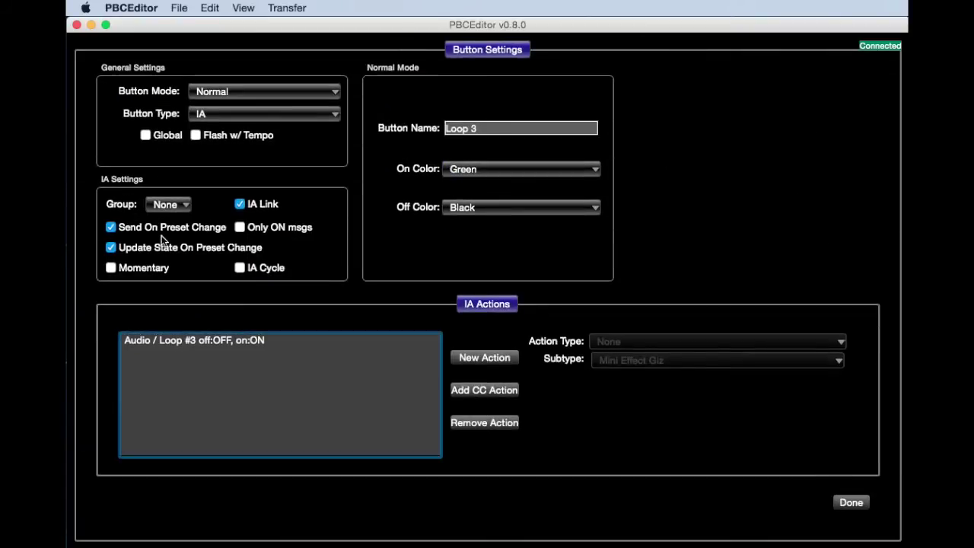
{"action": "left_click", "coordinate": [331, 90]}
{"action": "left_click", "coordinate": [360, 90]}
{"action": "left_click", "coordinate": [548, 210]}
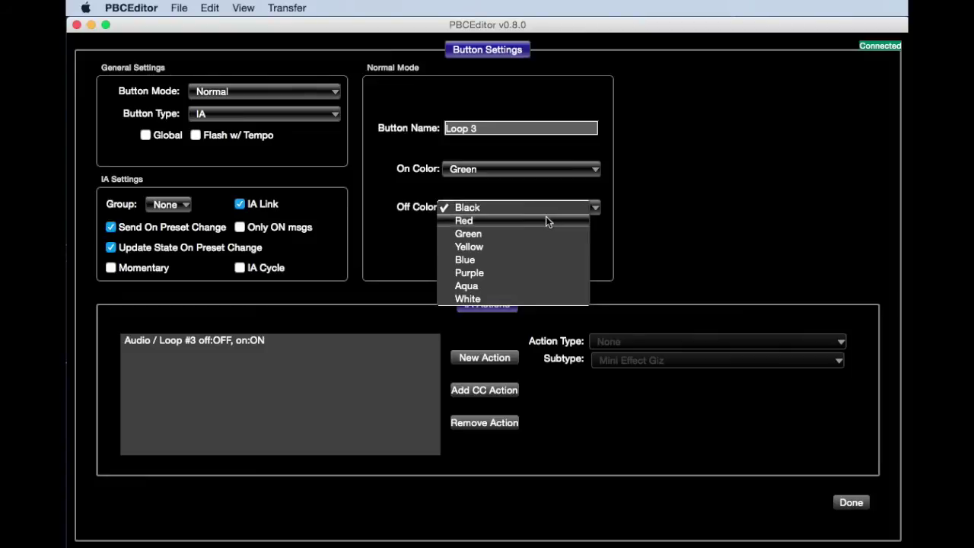
{"action": "left_click", "coordinate": [545, 217]}
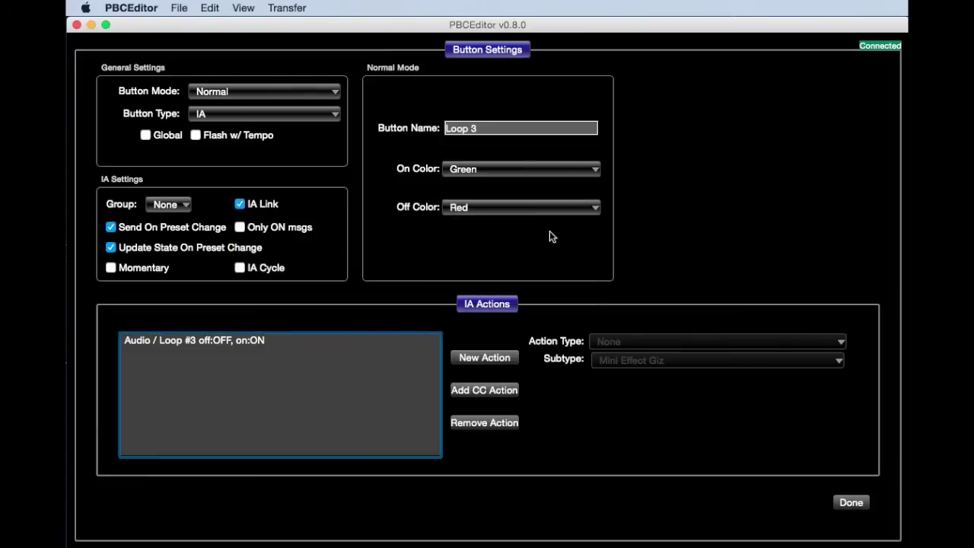
{"action": "left_click", "coordinate": [530, 166]}
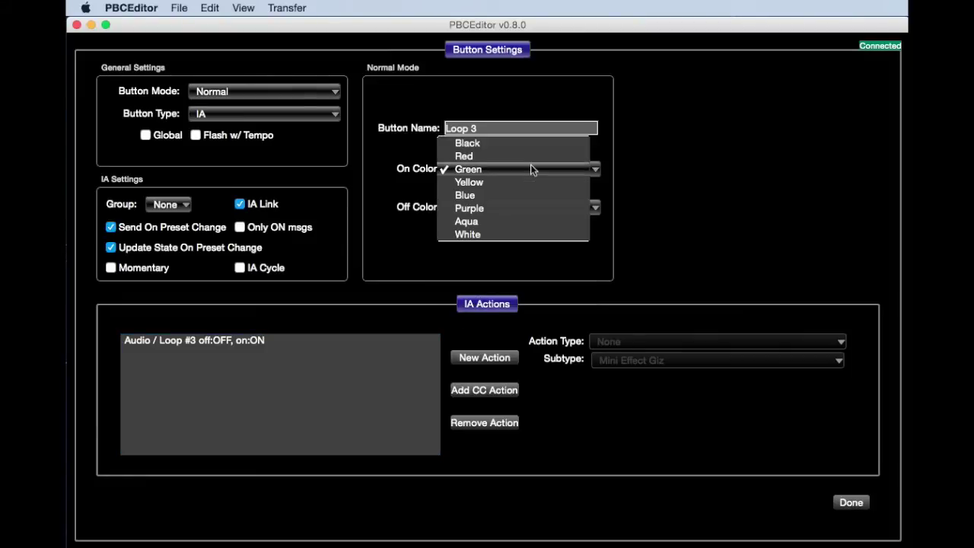
{"action": "left_click", "coordinate": [528, 234]}
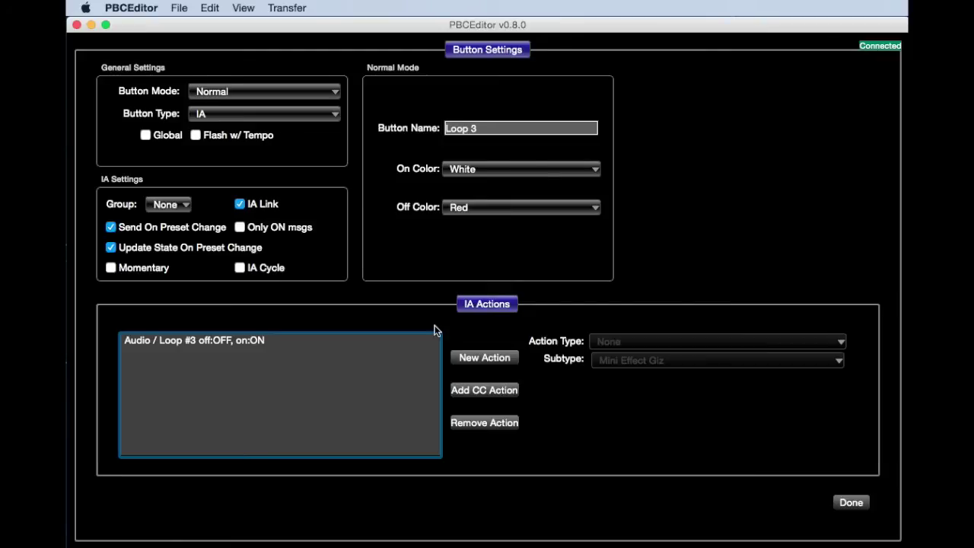
Add a second action to the Loop 3 button: type Audio, subtype Loop, number 5
{"action": "left_click", "coordinate": [317, 340]}
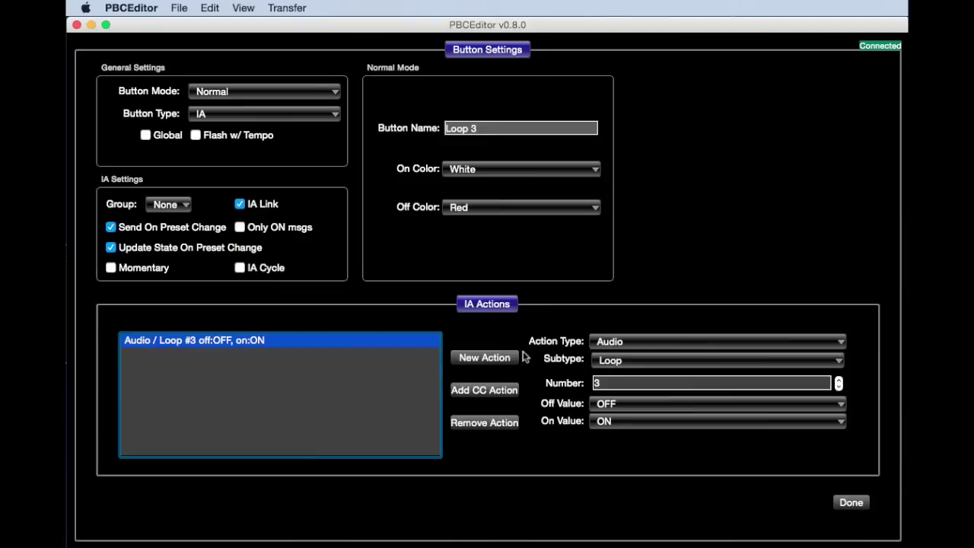
{"action": "left_click", "coordinate": [500, 358]}
{"action": "left_click", "coordinate": [641, 341]}
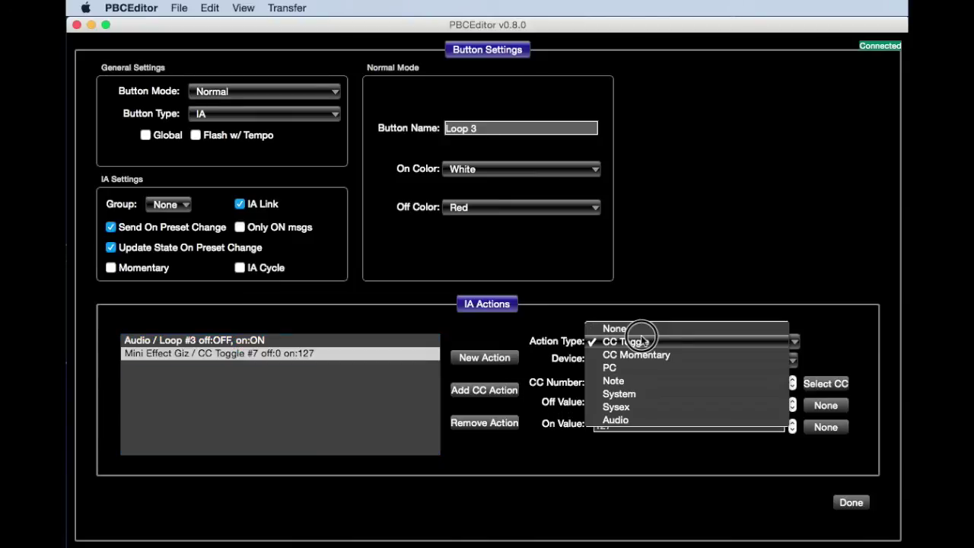
{"action": "left_click", "coordinate": [649, 420]}
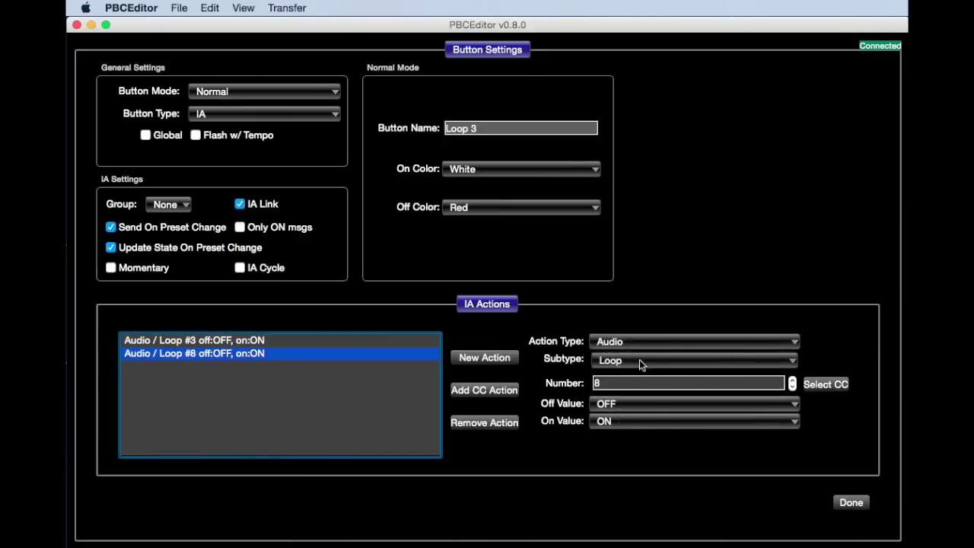
{"action": "left_click", "coordinate": [793, 387]}
{"action": "left_click", "coordinate": [792, 387]}
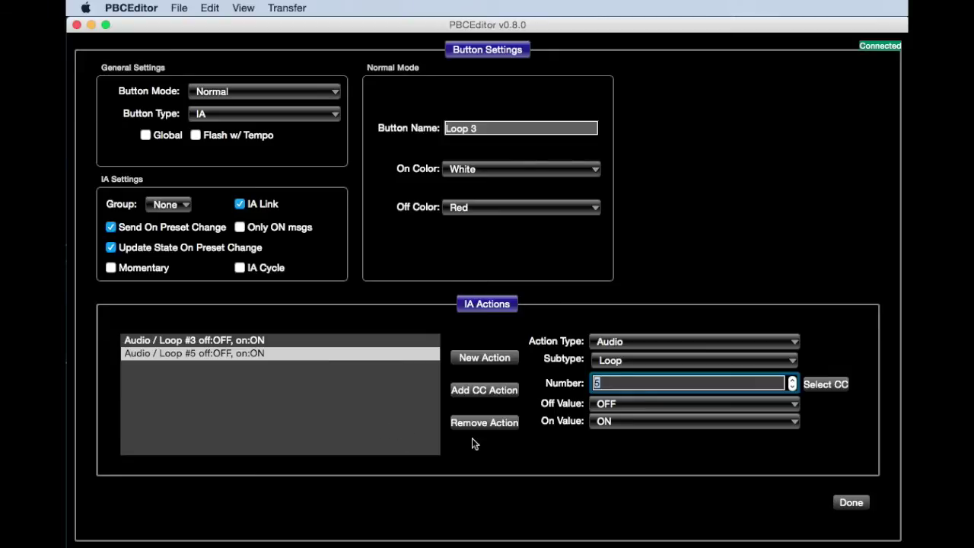
Add a CC action for Mini Effect Giz, CC 80: Loop 1, to the Loop 3 button and finish its settings
{"action": "left_click", "coordinate": [488, 389]}
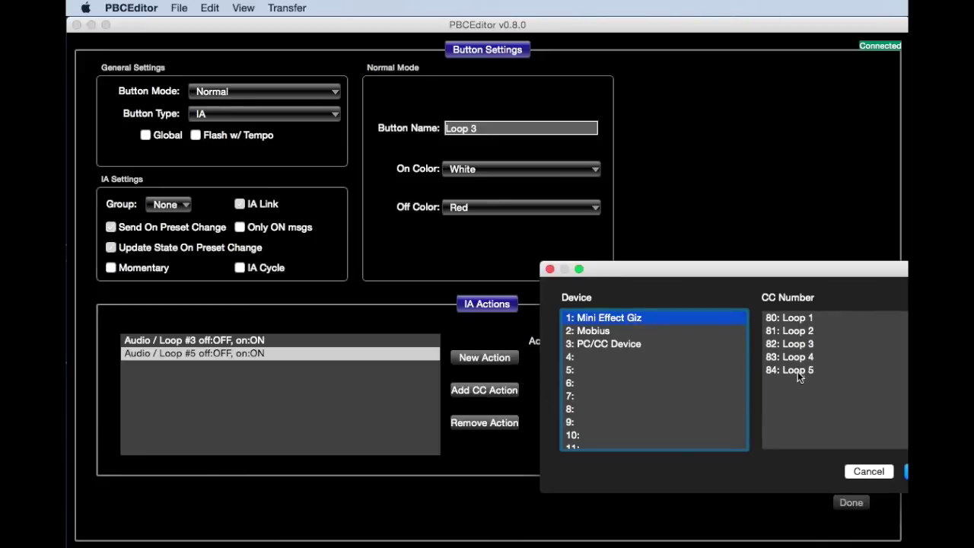
{"action": "key", "text": "Tab"}
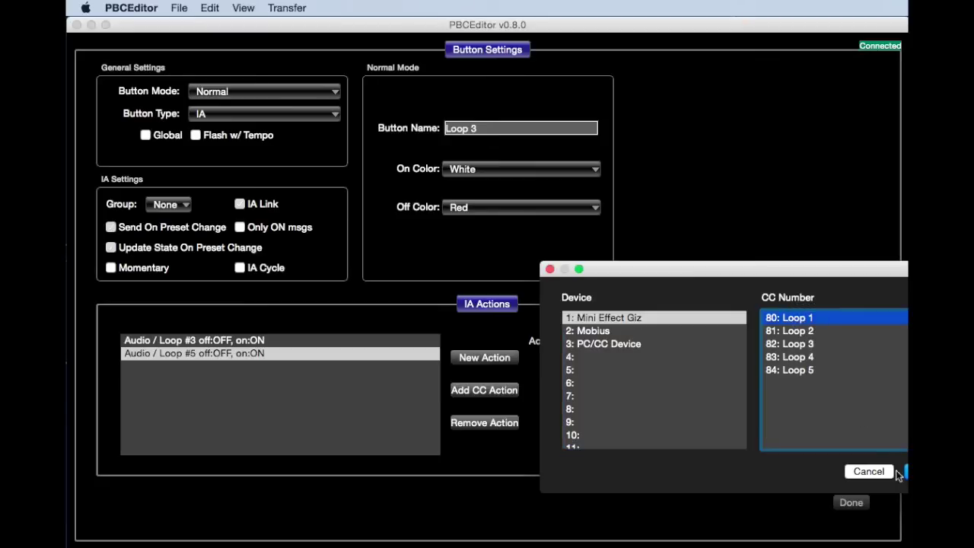
{"action": "left_click_drag", "start_coordinate": [805, 269], "coordinate": [660, 262]}
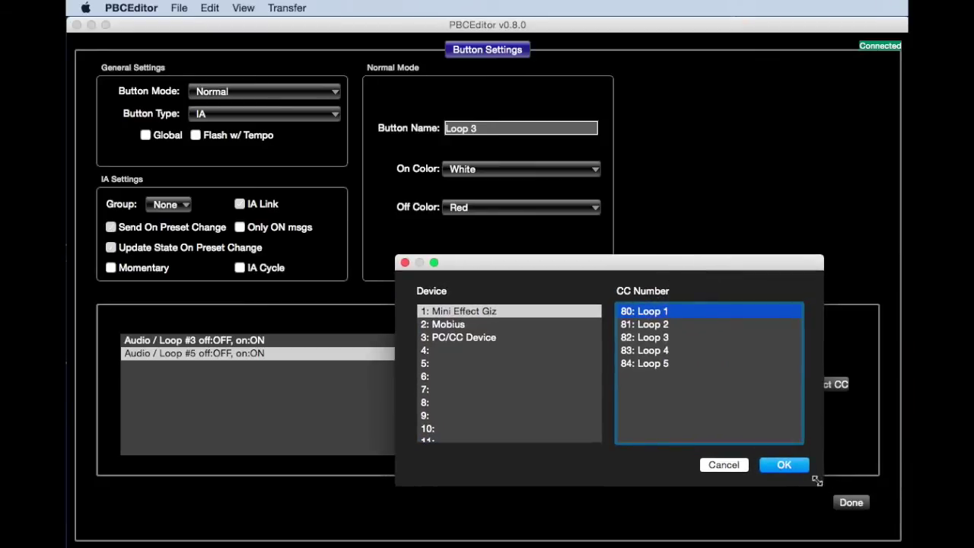
{"action": "left_click", "coordinate": [793, 469]}
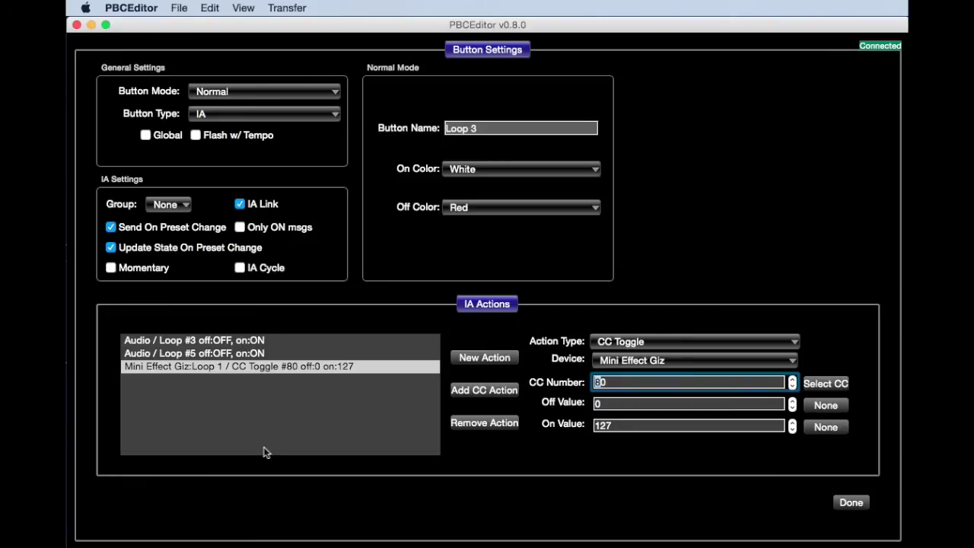
{"action": "left_click", "coordinate": [849, 503]}
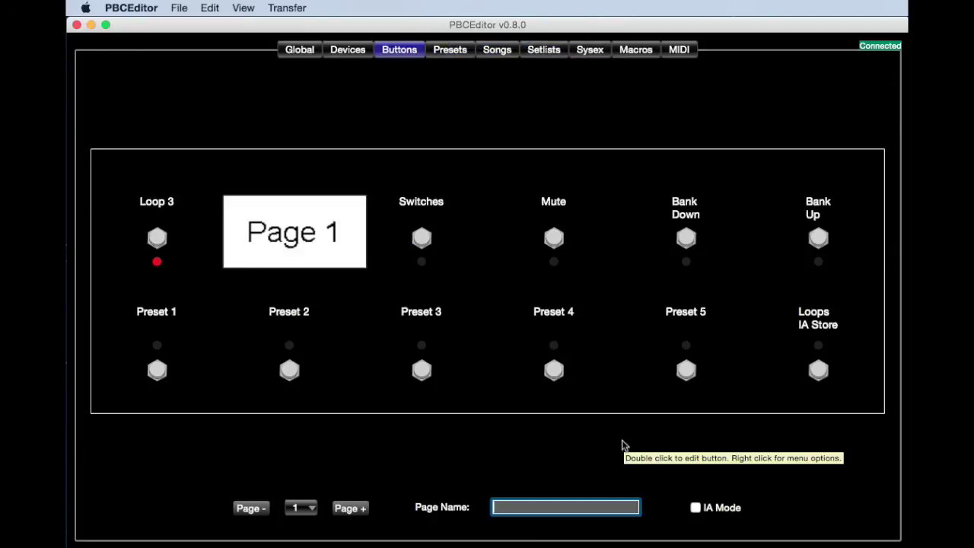
In the presets, set the Mobius PC number of Preset 2 to 7
{"action": "left_click", "coordinate": [461, 53]}
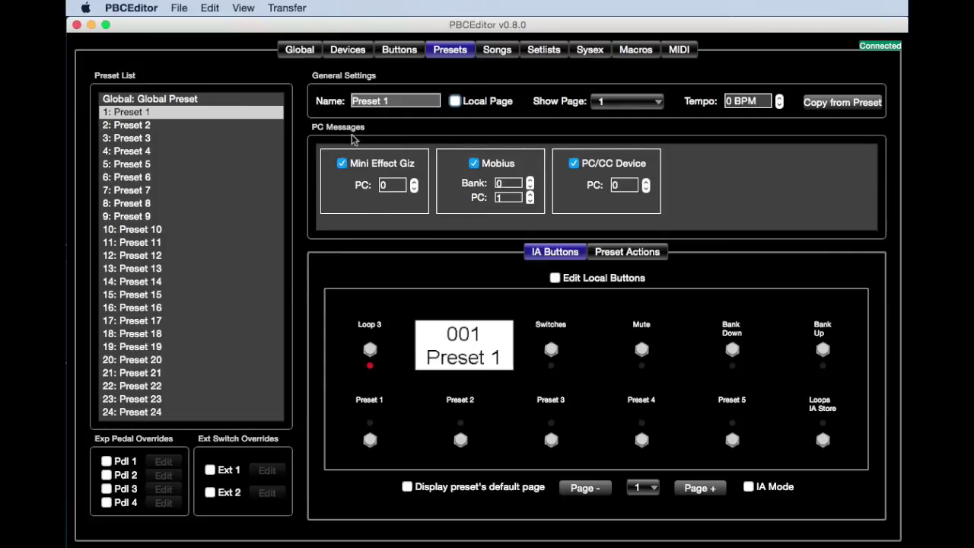
{"action": "left_click", "coordinate": [170, 126]}
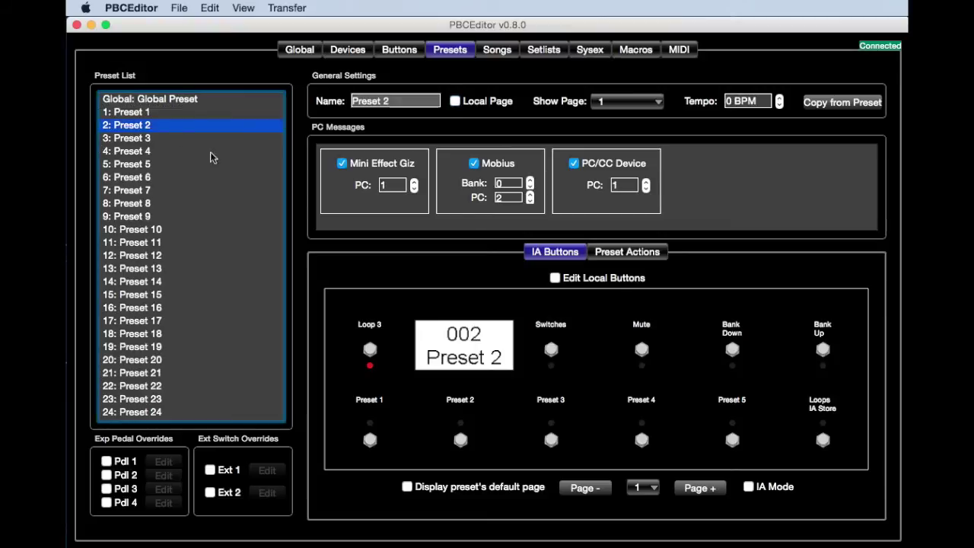
{"action": "left_click", "coordinate": [530, 194]}
{"action": "left_click", "coordinate": [530, 194]}
{"action": "left_click", "coordinate": [530, 194]}
{"action": "left_click", "coordinate": [530, 194]}
{"action": "left_click", "coordinate": [530, 194]}
Set the Mobius PC number of Preset 3 to 1
{"action": "left_click", "coordinate": [155, 138]}
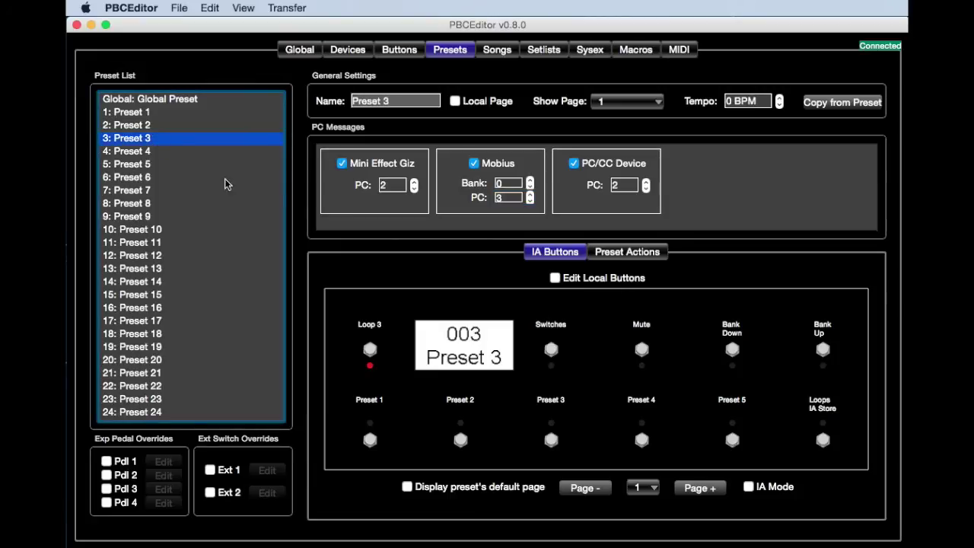
{"action": "left_click", "coordinate": [531, 200]}
{"action": "left_click", "coordinate": [531, 200]}
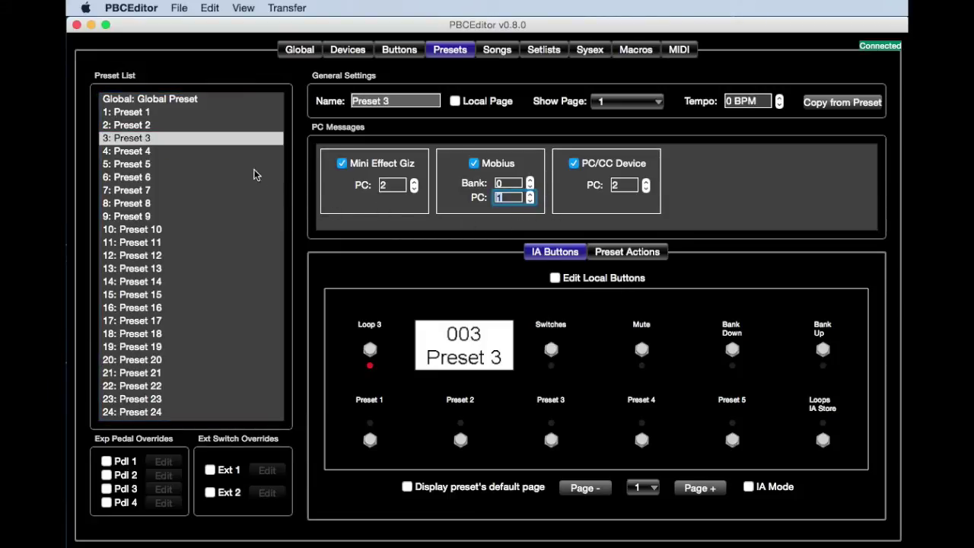
Compare the PC messages that Presets 1 to 5 send to each device
{"action": "left_click", "coordinate": [190, 125]}
{"action": "left_click", "coordinate": [190, 113]}
{"action": "left_click", "coordinate": [189, 125]}
{"action": "left_click", "coordinate": [186, 138]}
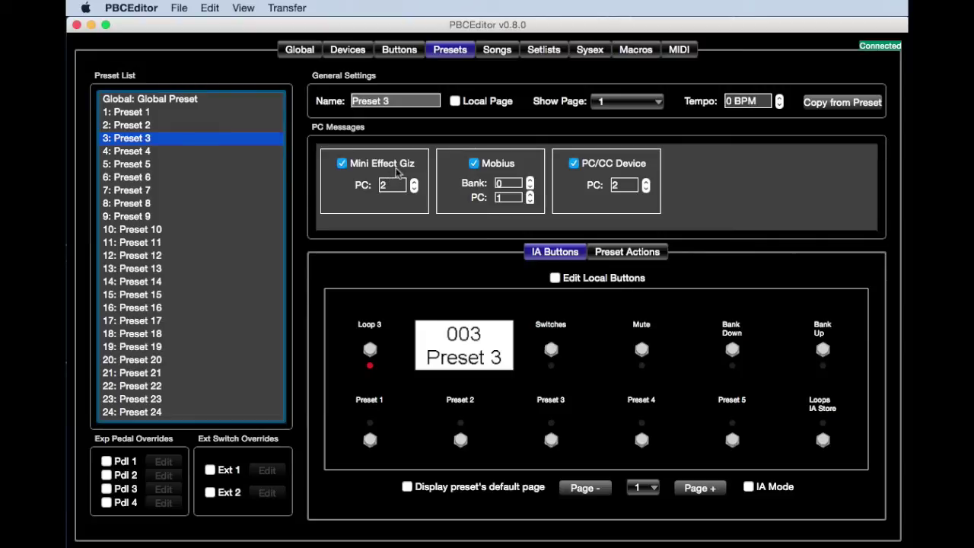
{"action": "left_click", "coordinate": [165, 111]}
{"action": "left_click", "coordinate": [163, 125]}
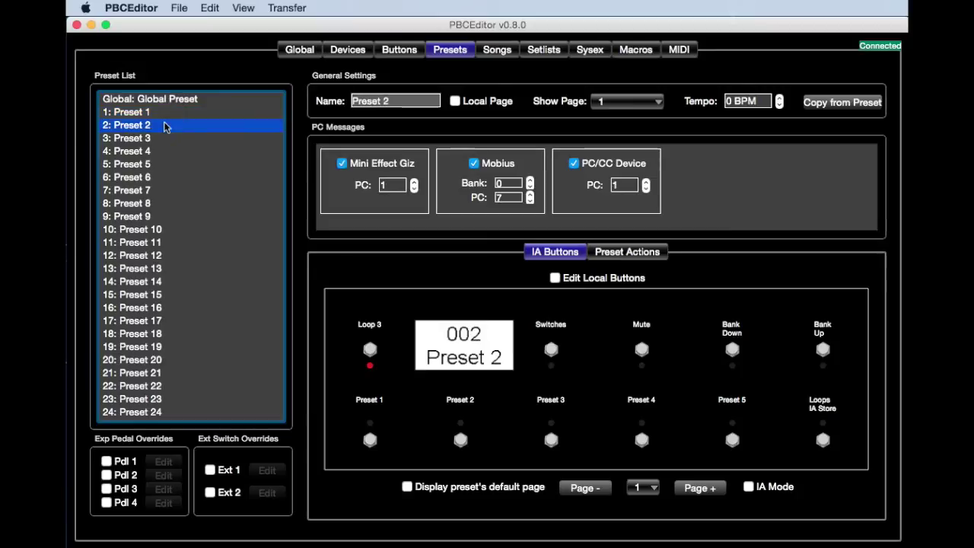
{"action": "left_click", "coordinate": [168, 111]}
{"action": "left_click", "coordinate": [165, 137]}
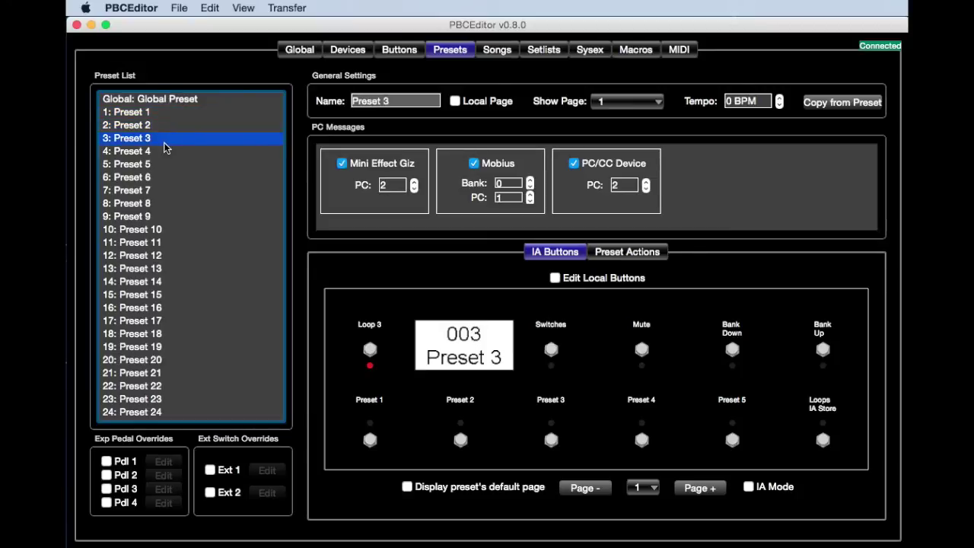
{"action": "left_click", "coordinate": [163, 151]}
{"action": "left_click", "coordinate": [162, 165]}
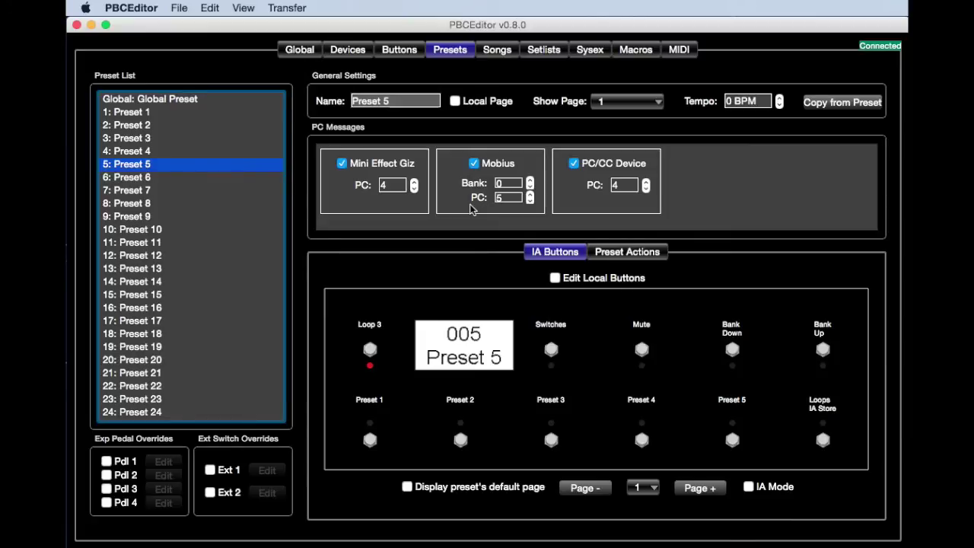
{"action": "left_click", "coordinate": [163, 138]}
{"action": "left_click", "coordinate": [163, 127]}
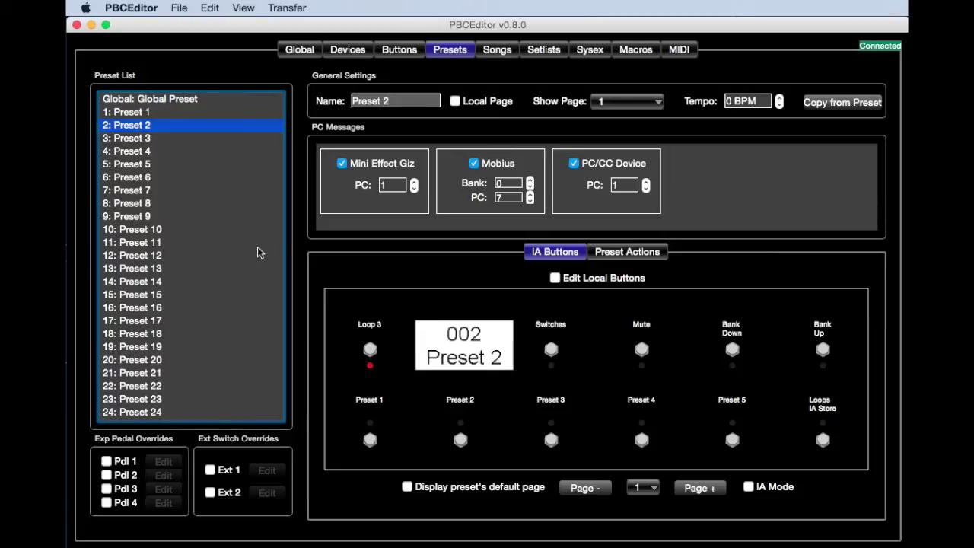
For Preset 3, turn on Loop 4 and Loop 8 on the Loops page
{"action": "left_click", "coordinate": [156, 139]}
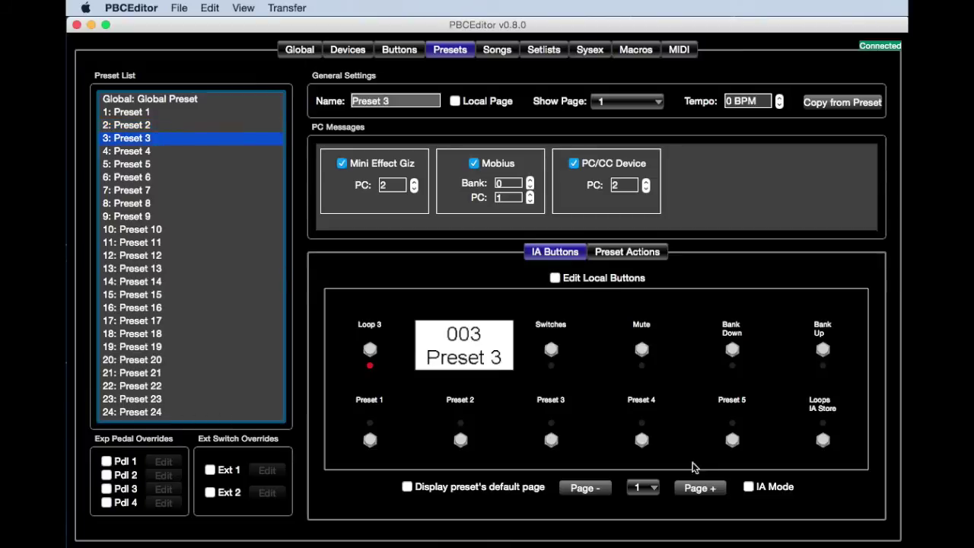
{"action": "left_click", "coordinate": [700, 487]}
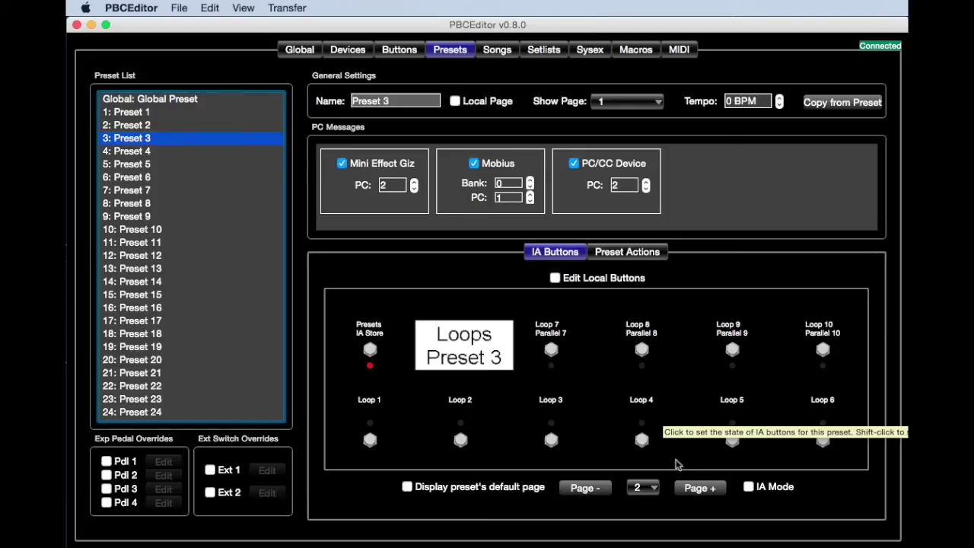
{"action": "left_click", "coordinate": [641, 438]}
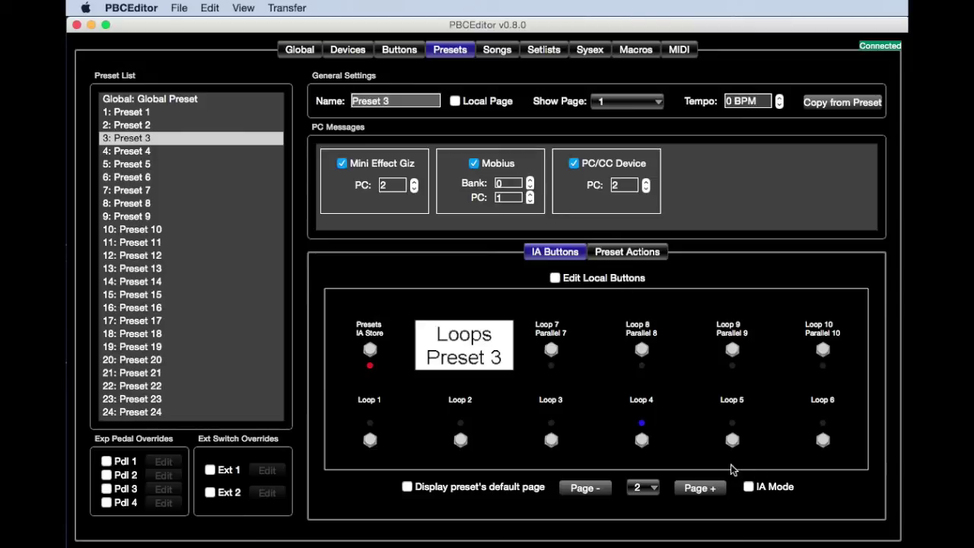
{"action": "left_click", "coordinate": [642, 350]}
{"action": "mouse_move", "coordinate": [631, 359]}
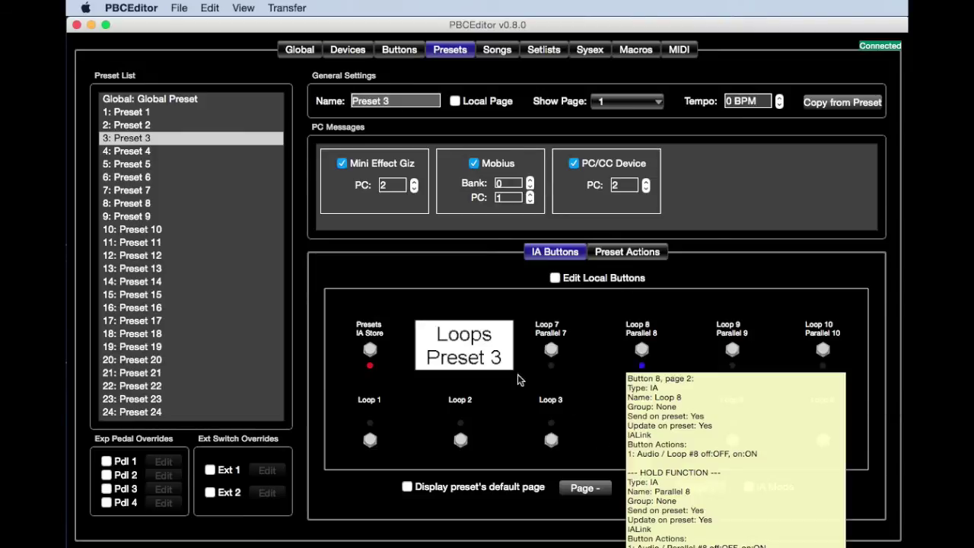
For Preset 4, turn on Loop 9 and Loop 10 together with their Parallel 9 and Parallel 10 hold functions
{"action": "left_click", "coordinate": [165, 151]}
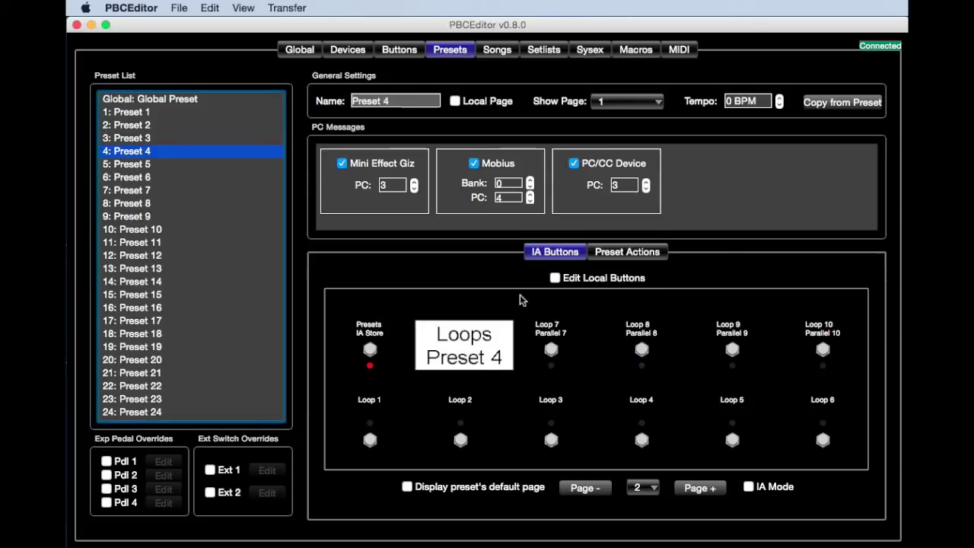
{"action": "left_click", "coordinate": [735, 353]}
{"action": "left_click", "coordinate": [828, 352]}
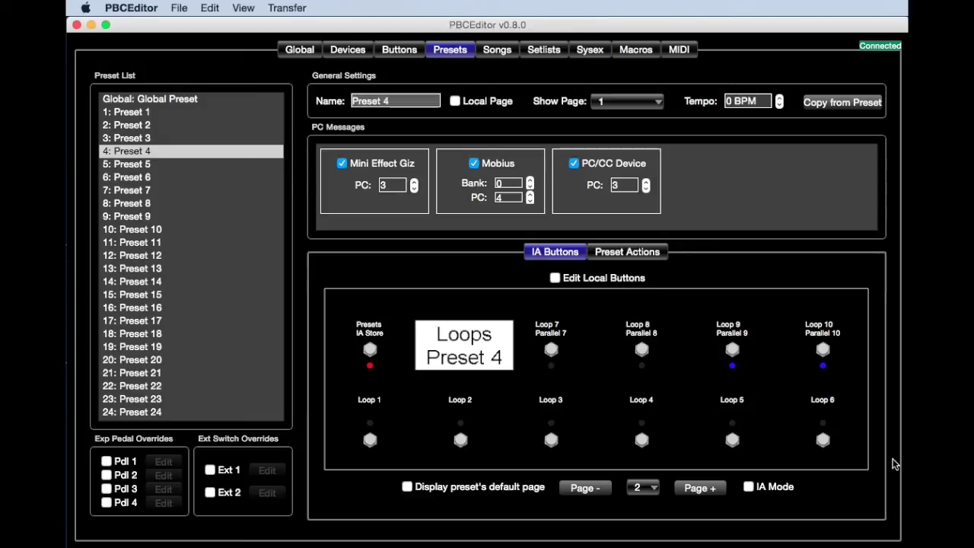
{"action": "left_click", "coordinate": [735, 355]}
{"action": "left_click", "coordinate": [822, 352]}
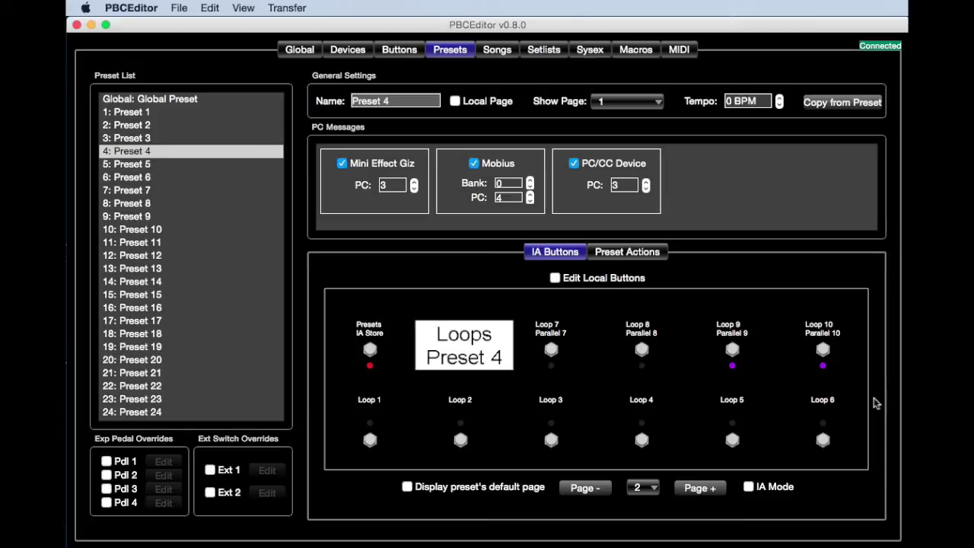
For Preset 2, turn on Loop 1 on the Loops page and show the preset's Switches page
{"action": "left_click", "coordinate": [700, 488]}
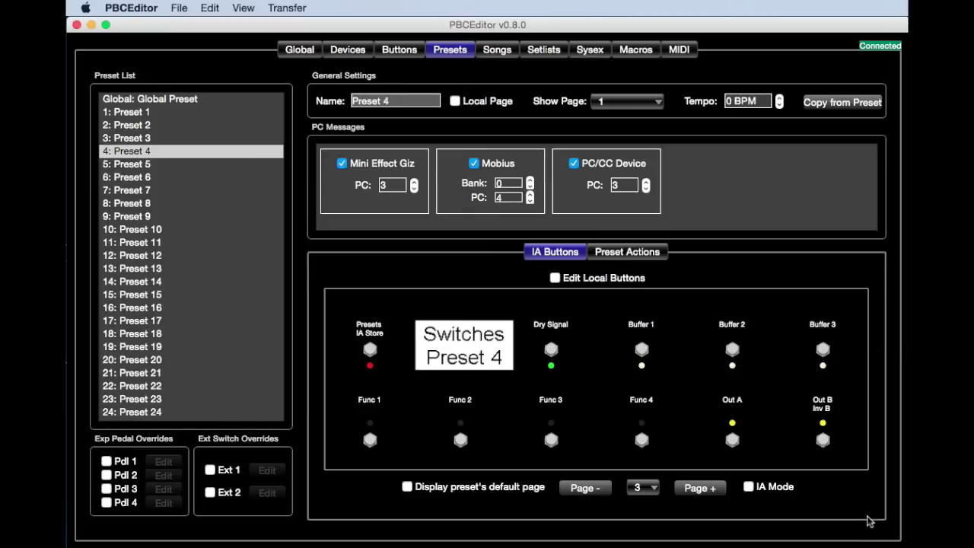
{"action": "left_click", "coordinate": [195, 137]}
{"action": "key", "text": "Up"}
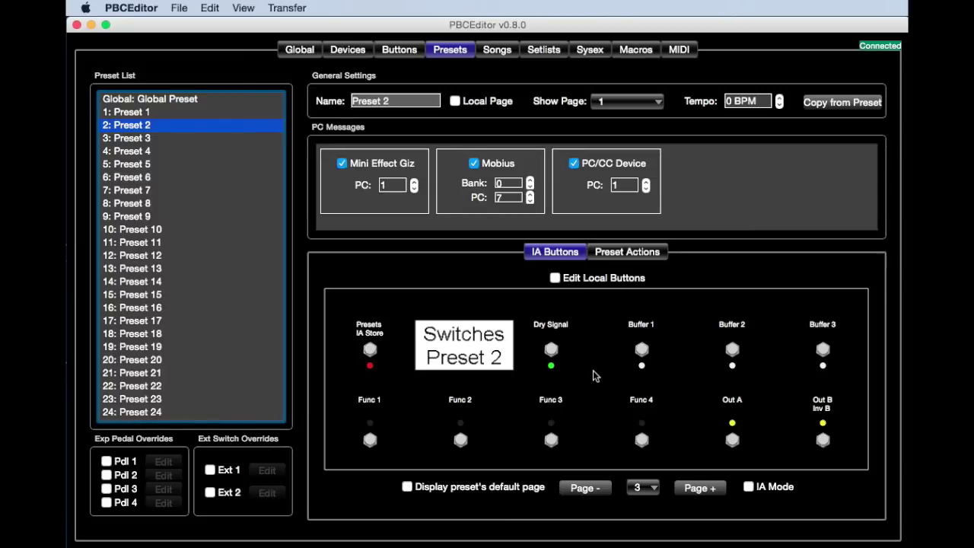
{"action": "left_click", "coordinate": [597, 491]}
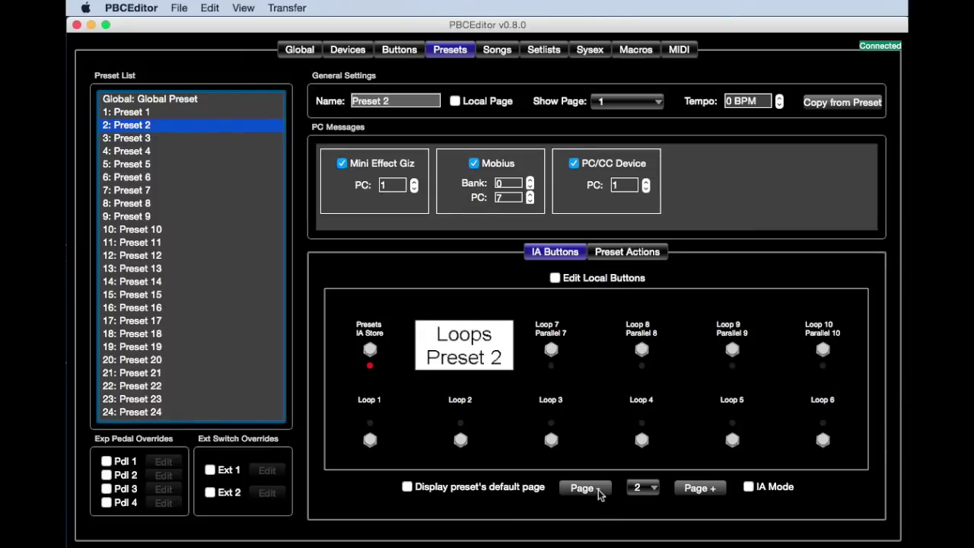
{"action": "left_click", "coordinate": [370, 442]}
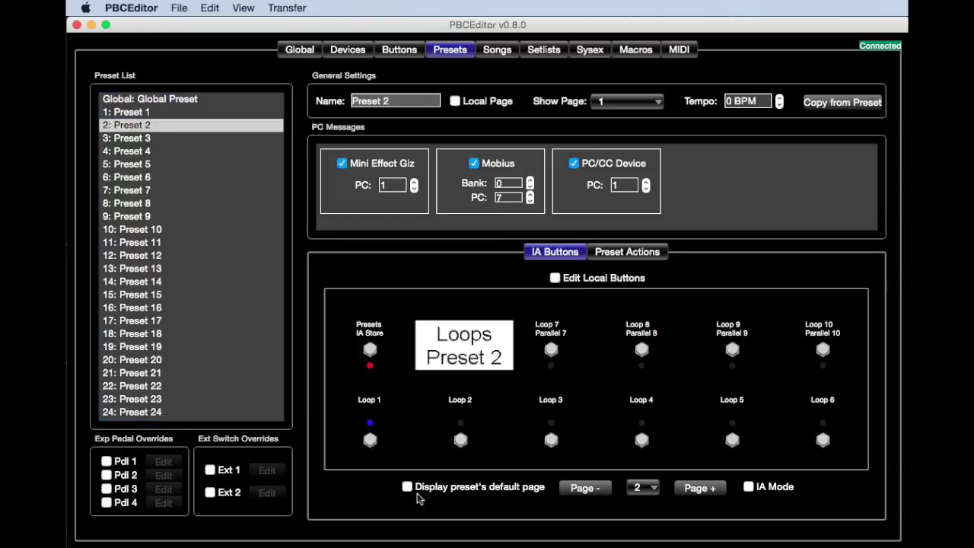
{"action": "left_click", "coordinate": [693, 485]}
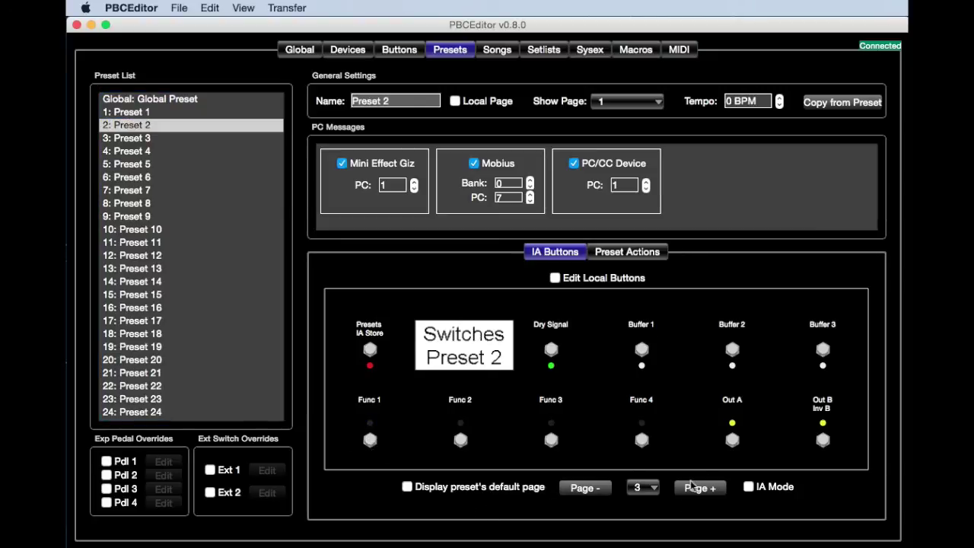
For Preset 2, turn off Buffer 1 on the Switches page, and compare the switch states of Presets 3 and 4
{"action": "left_click", "coordinate": [642, 350]}
{"action": "left_click", "coordinate": [165, 141]}
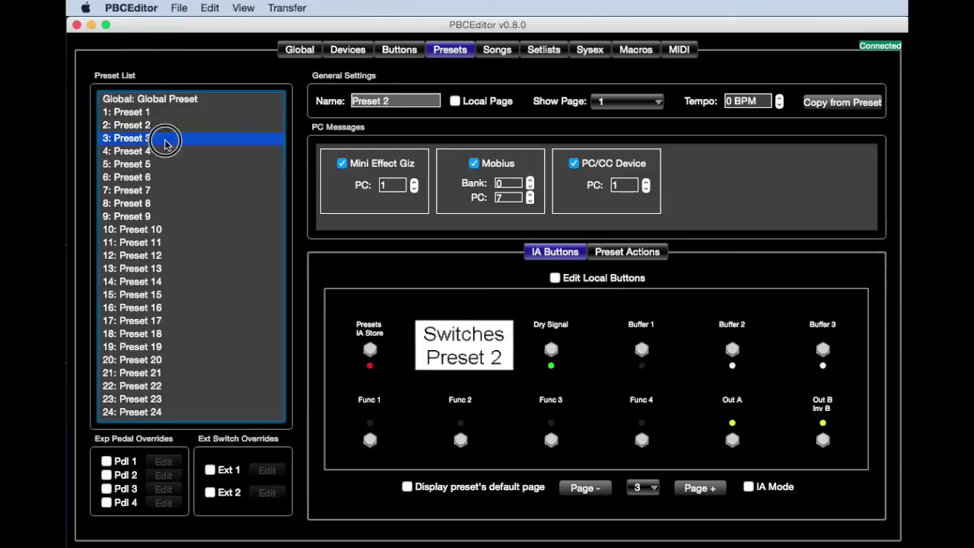
{"action": "left_click", "coordinate": [163, 151]}
{"action": "left_click", "coordinate": [163, 128]}
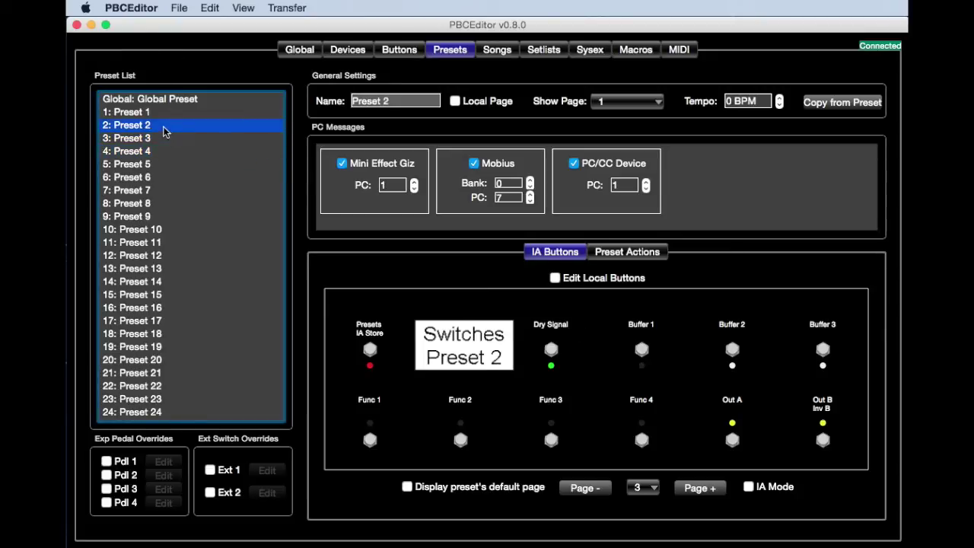
Return to the Loops page and review the loop states from Preset 2 through Preset 5
{"action": "left_click", "coordinate": [587, 487]}
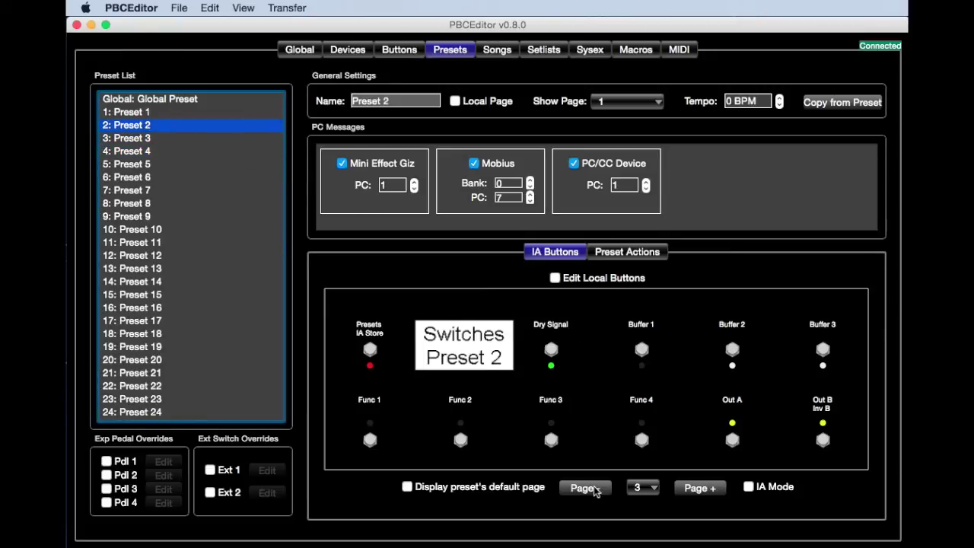
{"action": "left_click", "coordinate": [157, 138]}
{"action": "left_click", "coordinate": [157, 150]}
{"action": "left_click", "coordinate": [157, 165]}
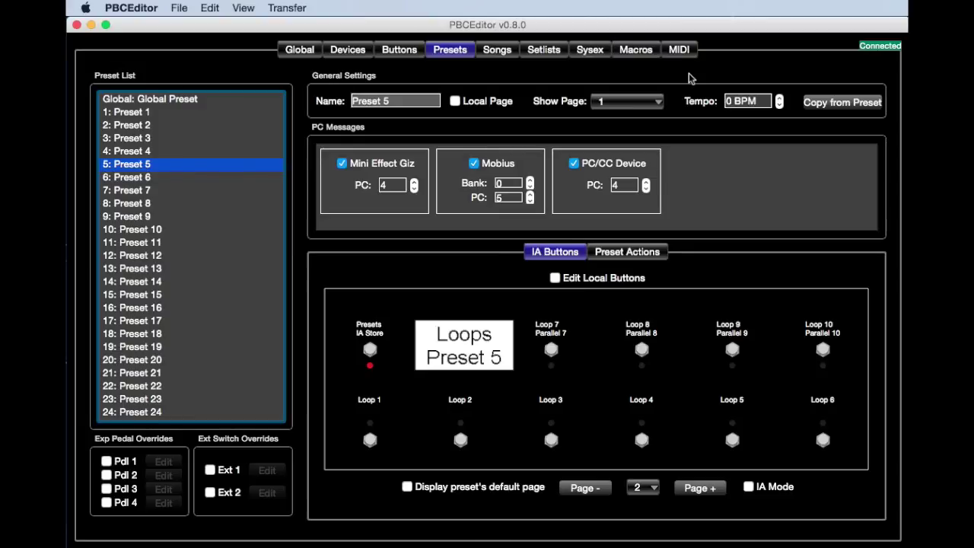
Review the available MIDI Clock and MIDI Receive Channel options in the MIDI settings, keeping Off and None
{"action": "left_click", "coordinate": [678, 50]}
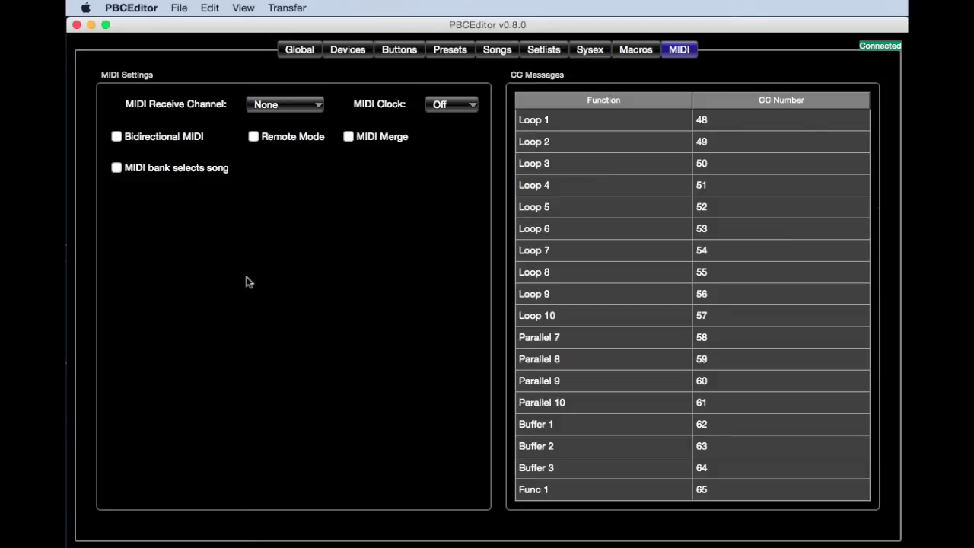
{"action": "left_click", "coordinate": [443, 109]}
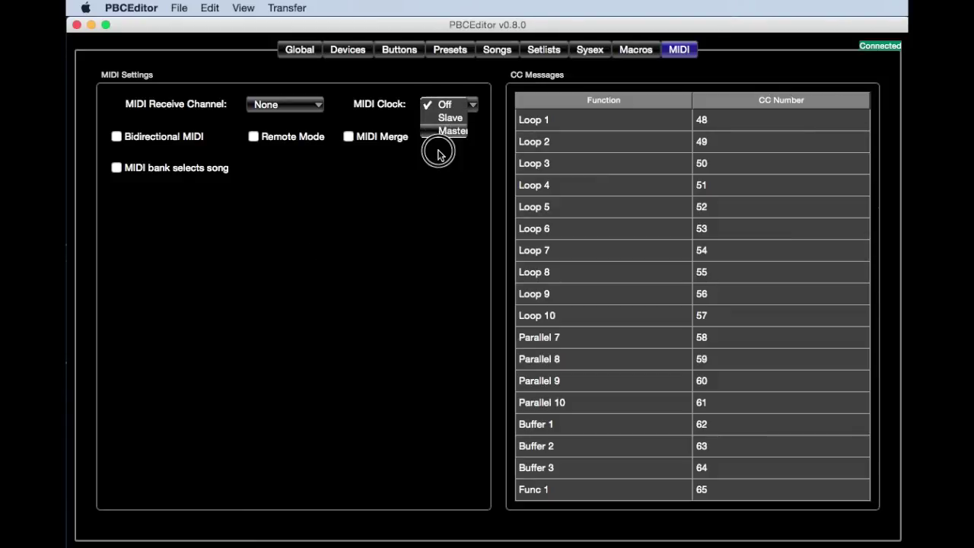
{"action": "left_click", "coordinate": [441, 105]}
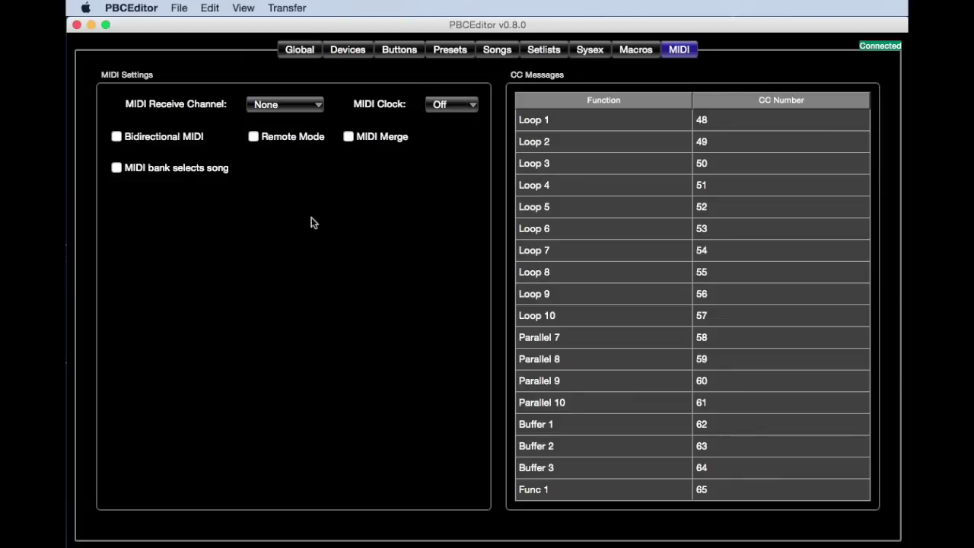
{"action": "left_click", "coordinate": [290, 109]}
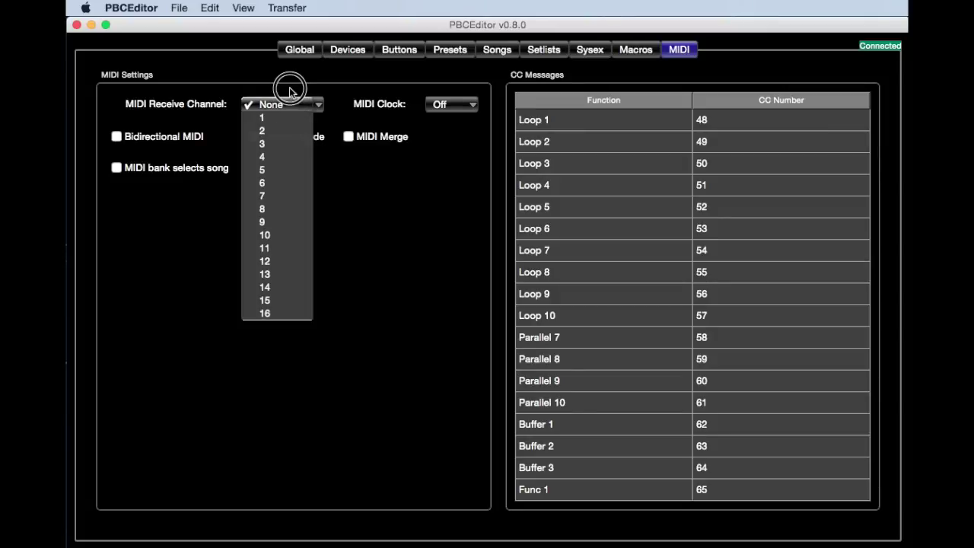
{"action": "left_click", "coordinate": [289, 86]}
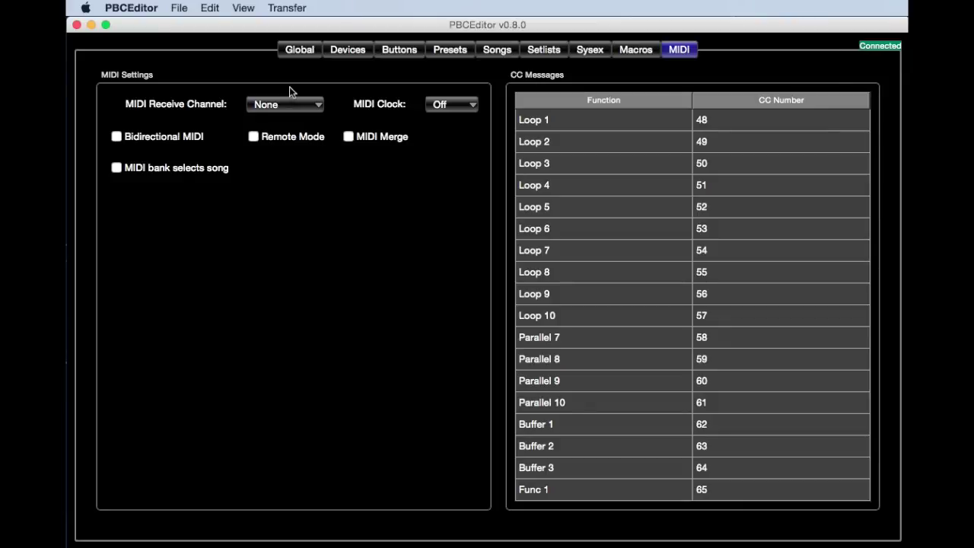
Examine the CC numbers assigned to the controller functions, from Loop 1 through Dry Mix
{"action": "scroll", "coordinate": [700, 146], "scroll_direction": "down", "scroll_amount": 5}
{"action": "scroll", "coordinate": [700, 146], "scroll_direction": "up", "scroll_amount": 5}
{"action": "scroll", "coordinate": [588, 127], "scroll_direction": "down", "scroll_amount": 1}
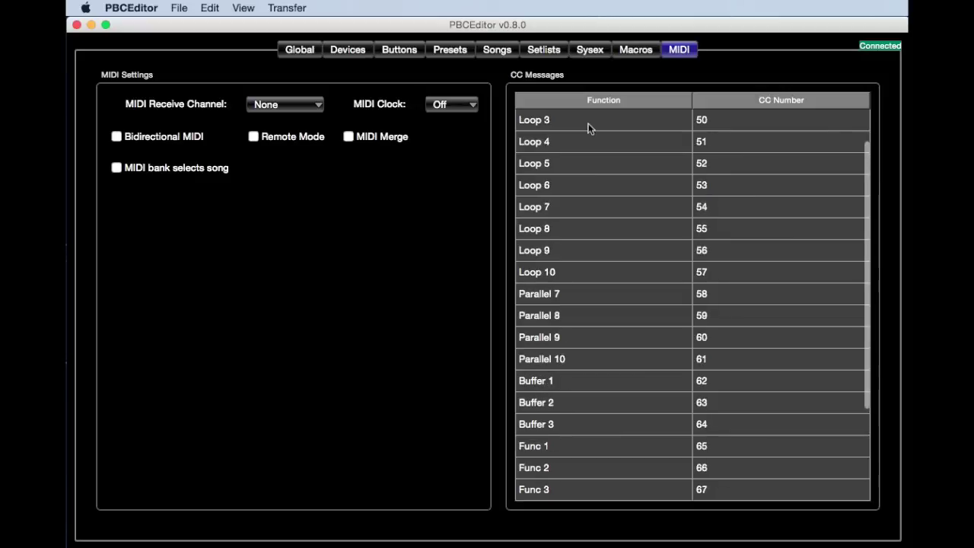
{"action": "scroll", "coordinate": [588, 128], "scroll_direction": "down", "scroll_amount": 3}
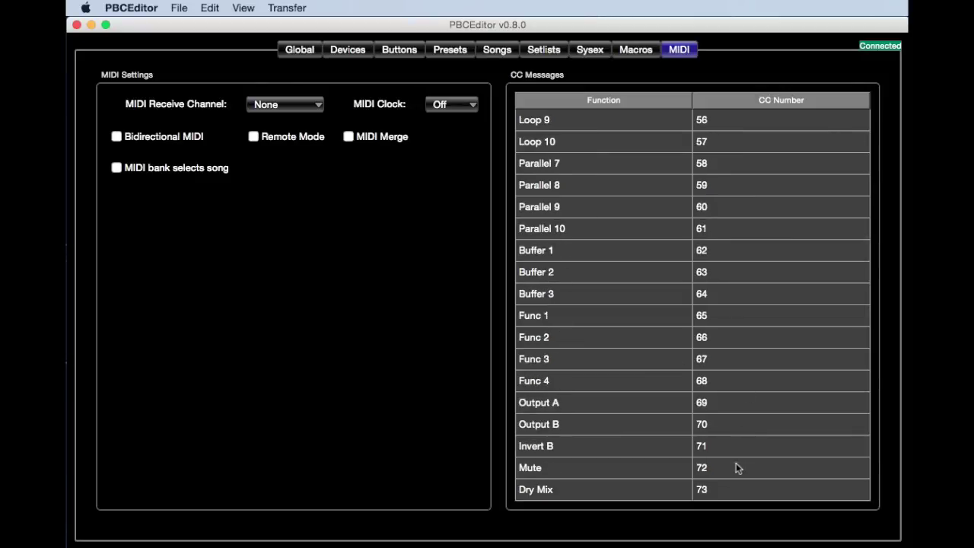
{"action": "scroll", "coordinate": [736, 462], "scroll_direction": "up", "scroll_amount": 3}
{"action": "scroll", "coordinate": [709, 139], "scroll_direction": "up", "scroll_amount": 1}
{"action": "scroll", "coordinate": [709, 139], "scroll_direction": "up", "scroll_amount": 1}
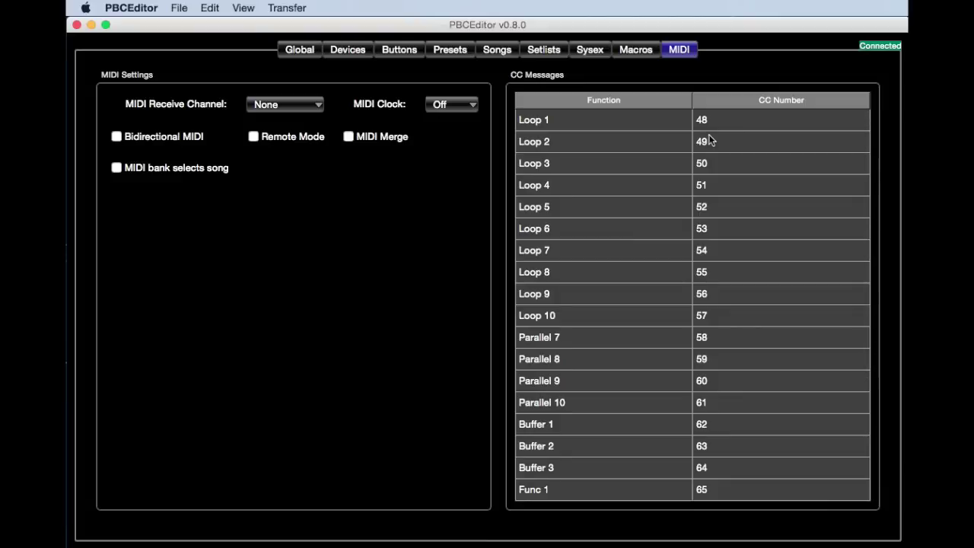